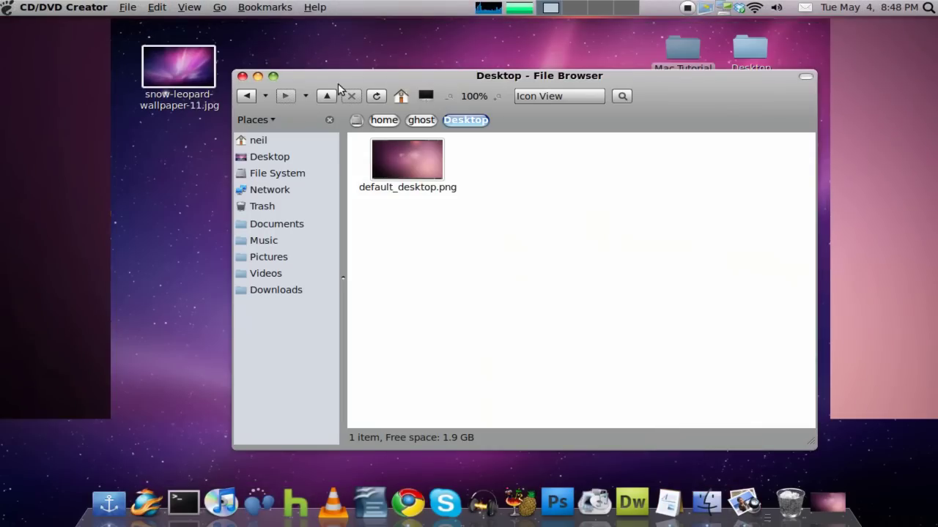
- Minimize the Desktop file browser, then show and dismiss the F9 widget layer
left_click(258, 77)
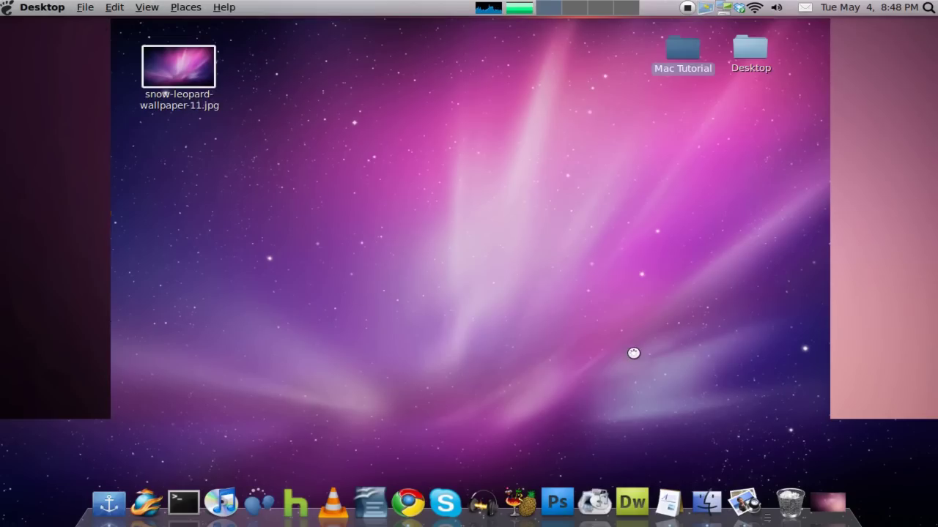
key("F9")
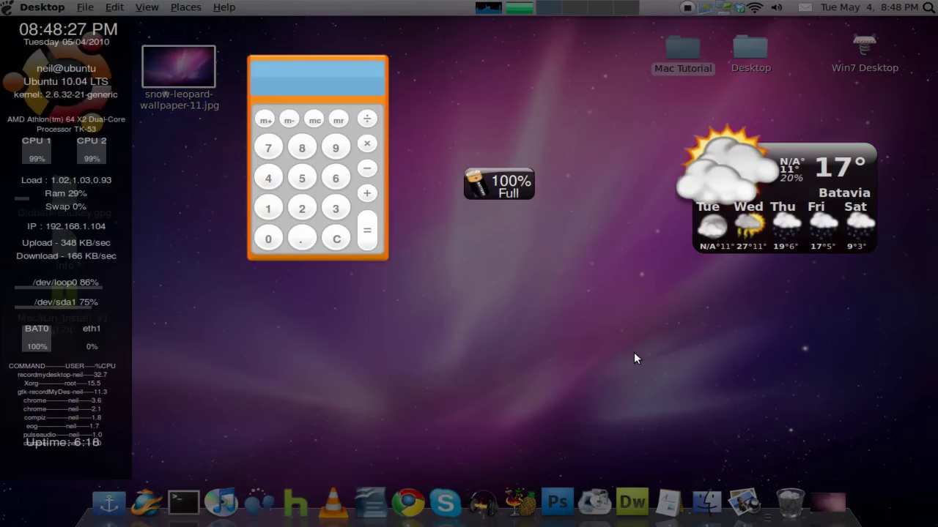
left_click(384, 354)
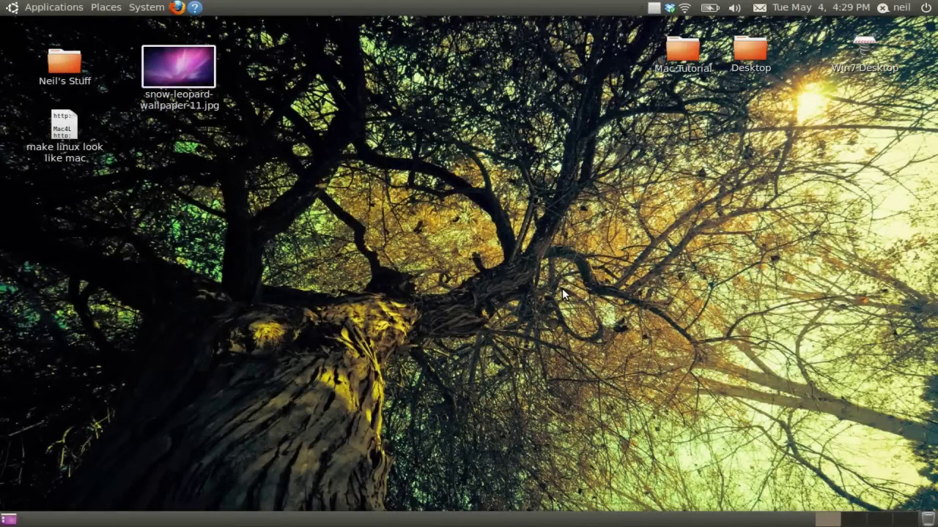
- Launch Google Chrome and enter the address sourceforge.net/projects/mac4lin
left_click(52, 8)
mouse_move(44, 90)
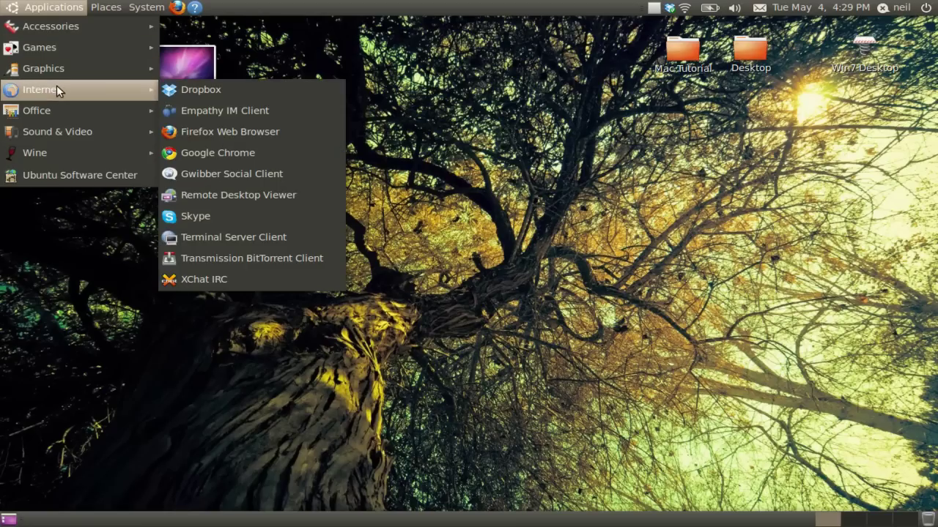
left_click(273, 156)
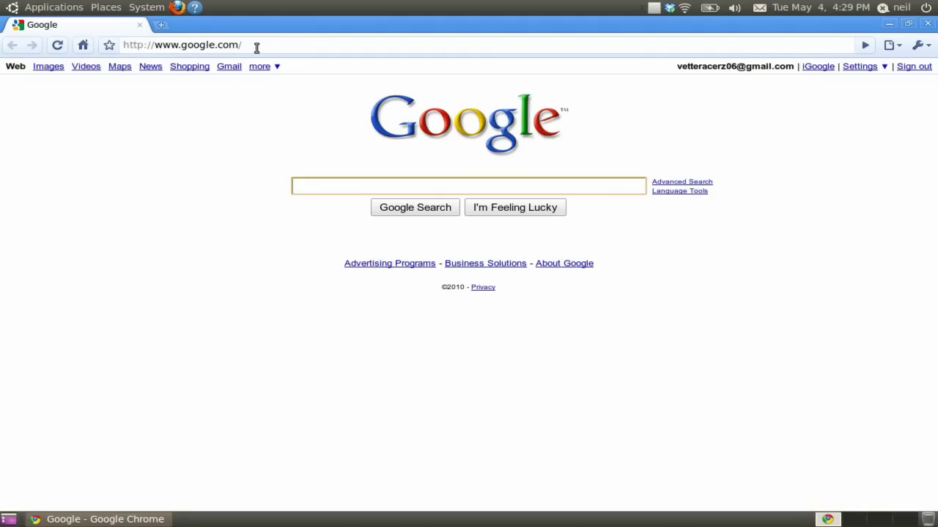
mouse_move(257, 45)
left_mouse_down()
mouse_move(172, 33)
mouse_move(117, 40)
left_mouse_up()
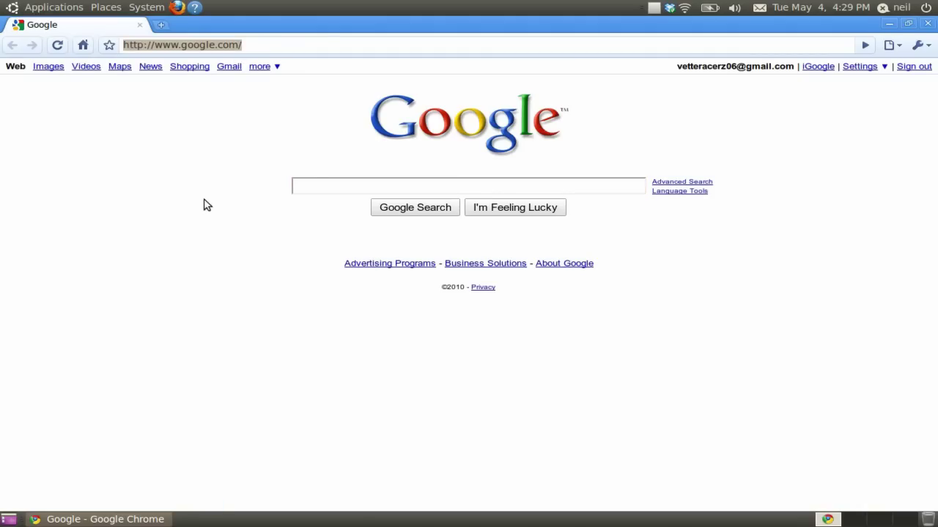
type("source")
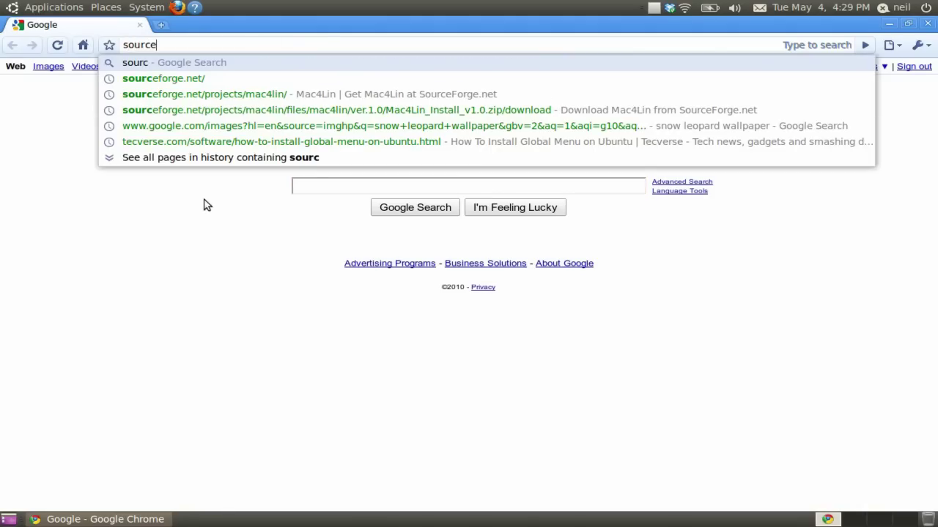
type("r")
type("for")
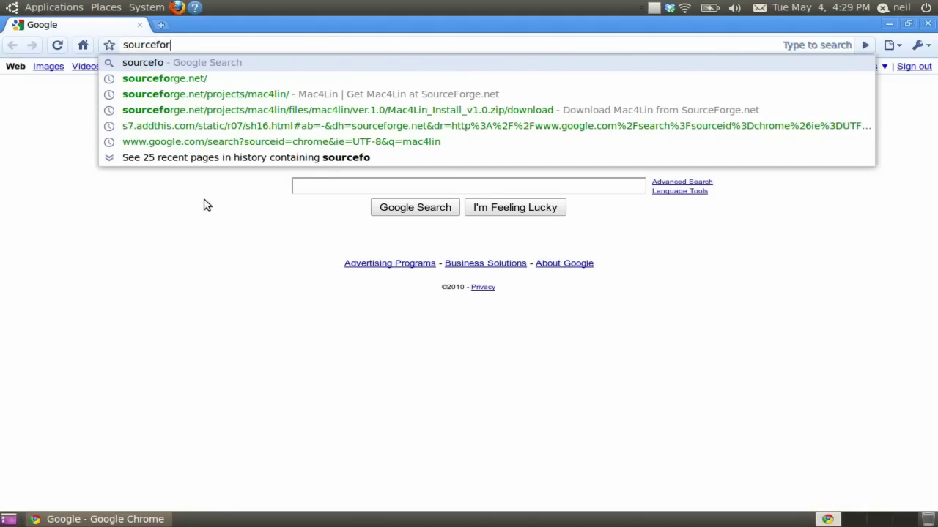
type("ge.net")
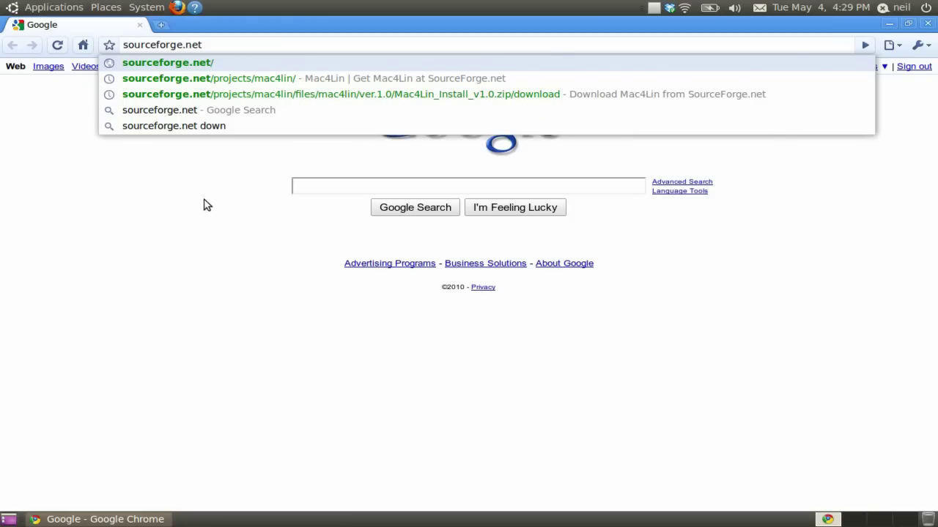
type("/projects/")
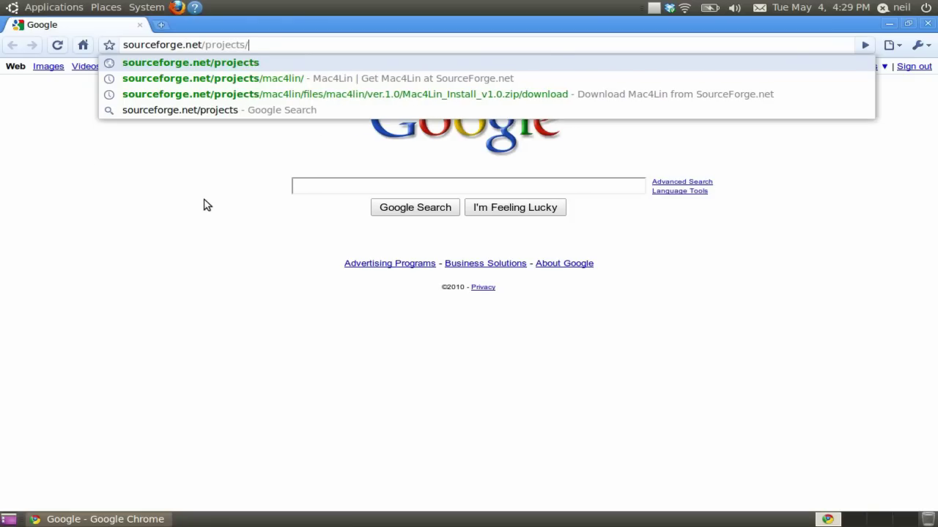
type("mac4li")
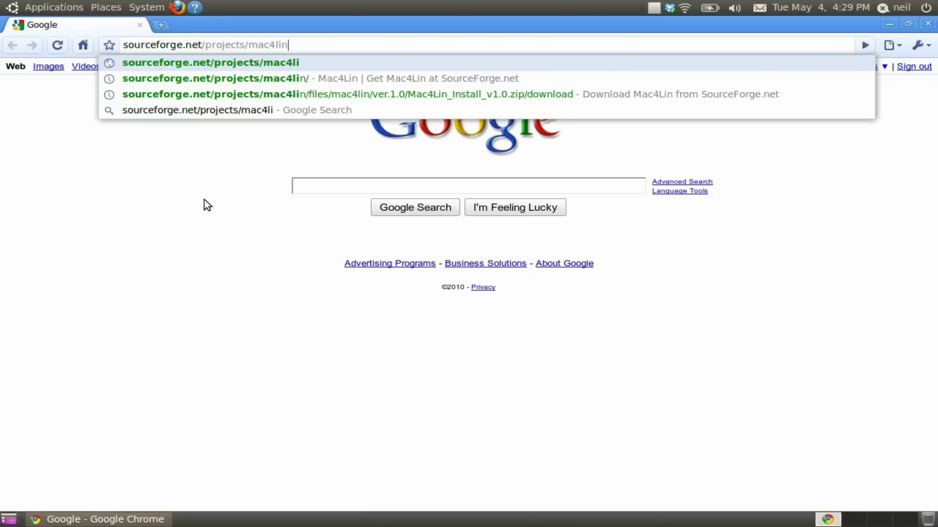
type("n")
- Load the Mac4Lin page so Mac4Lin_Install_v1.0.zip downloads, then minimize Chrome
key("Return")
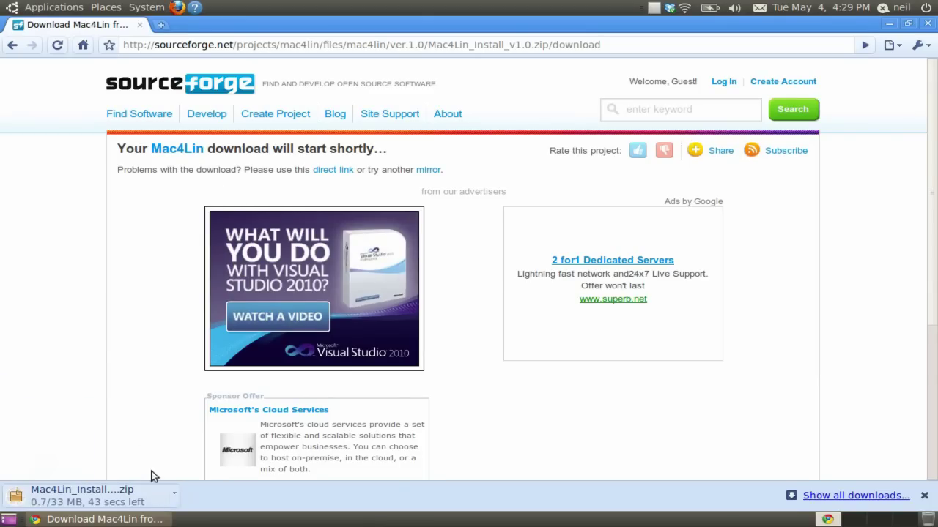
left_click(176, 501)
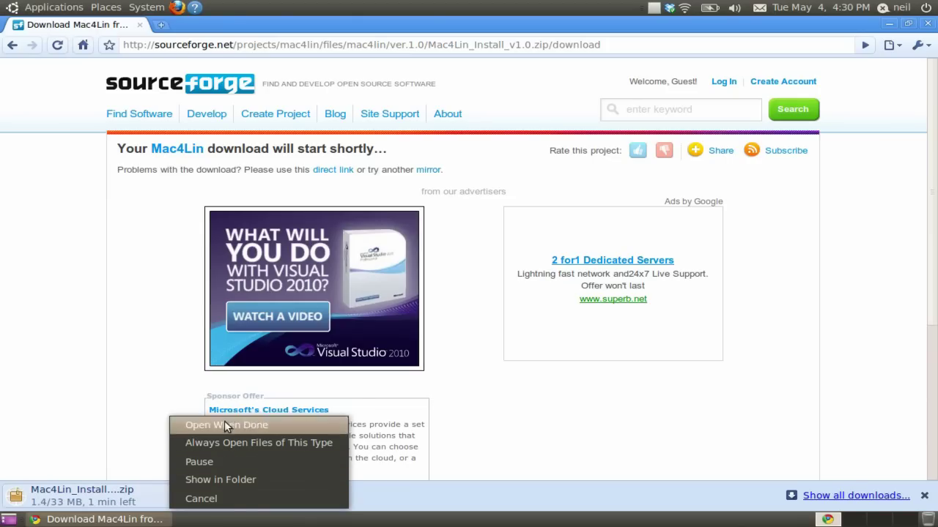
left_click(89, 312)
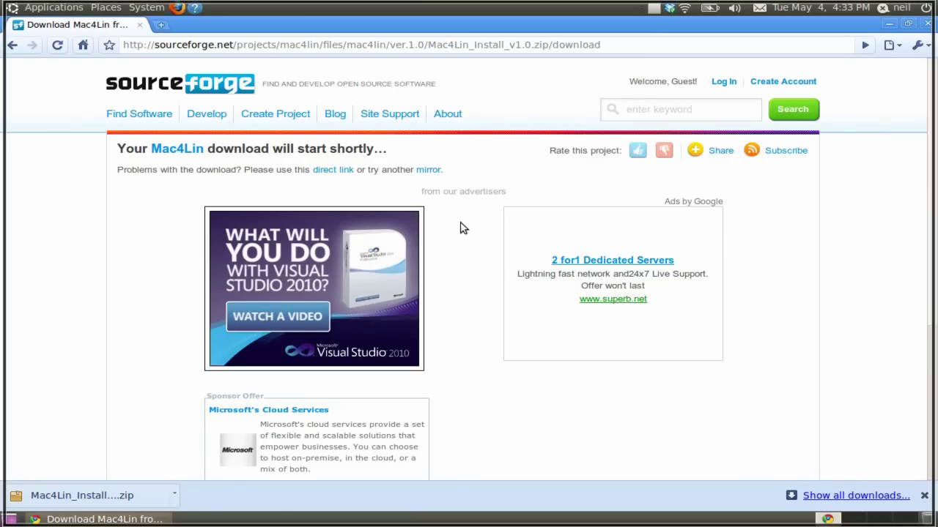
left_click(890, 25)
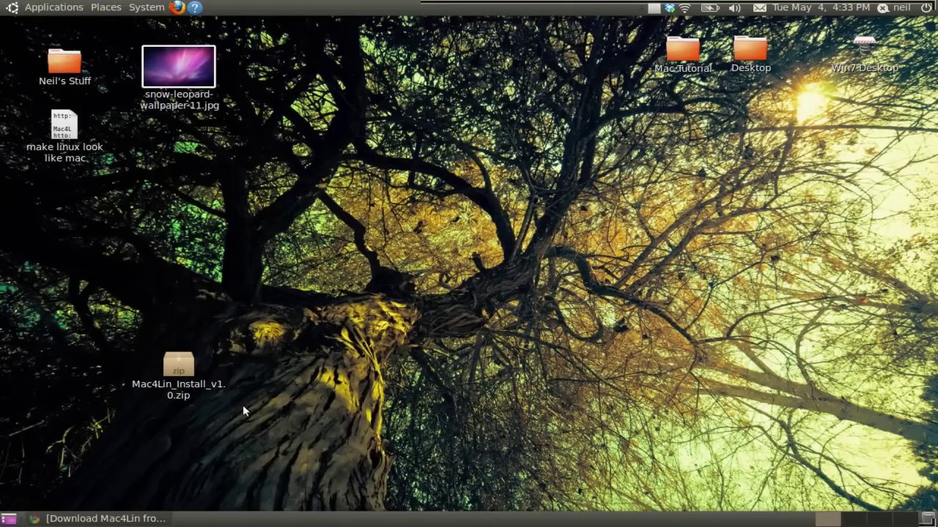
- Extract Mac4Lin_Install_v1.0.zip into the Desktop folder and close Archive Manager
double_click(181, 370)
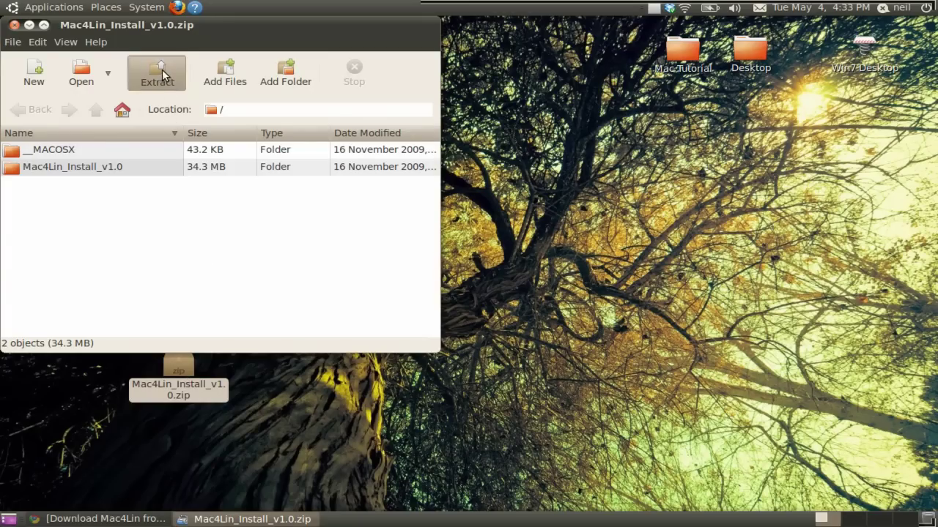
left_click(157, 73)
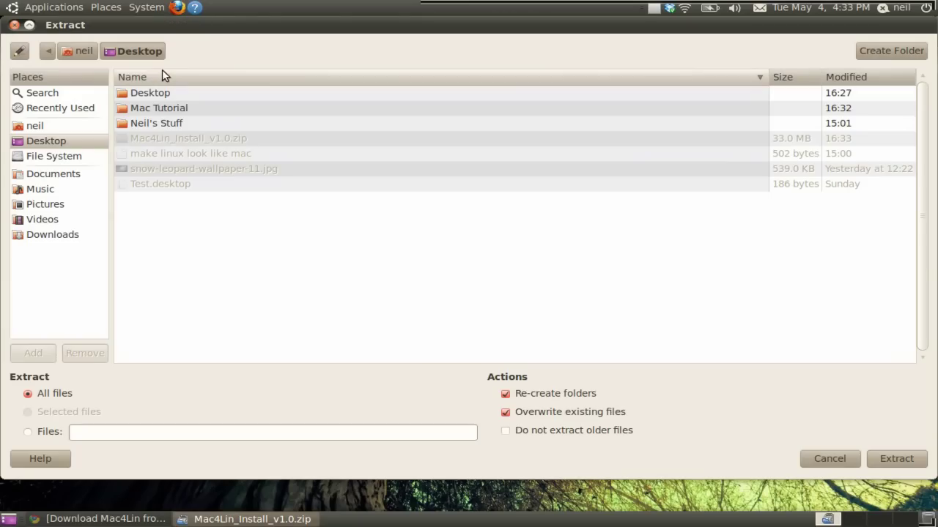
left_click(890, 458)
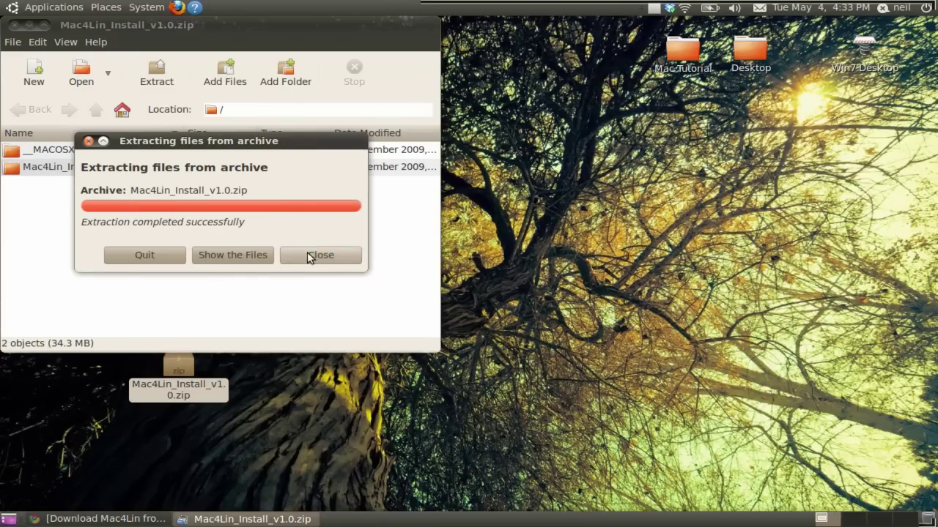
left_click(312, 256)
left_click(15, 25)
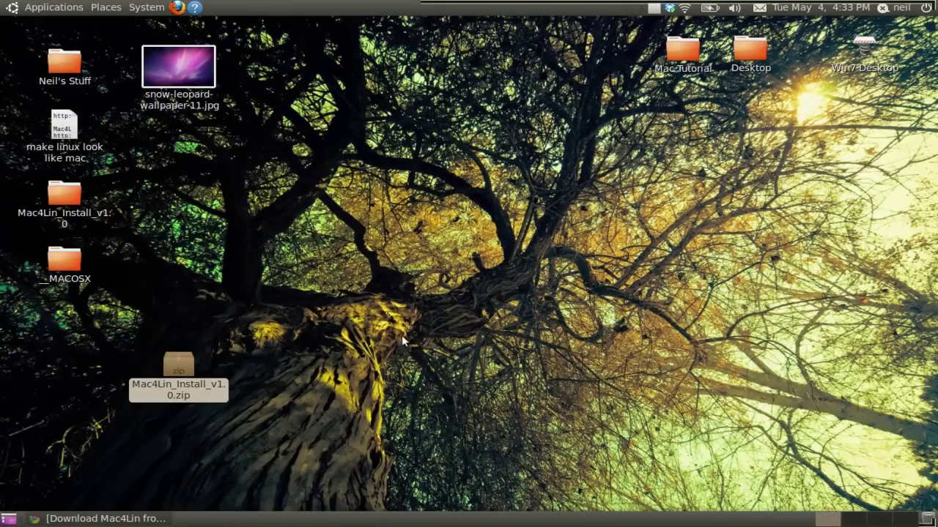
left_click(241, 287)
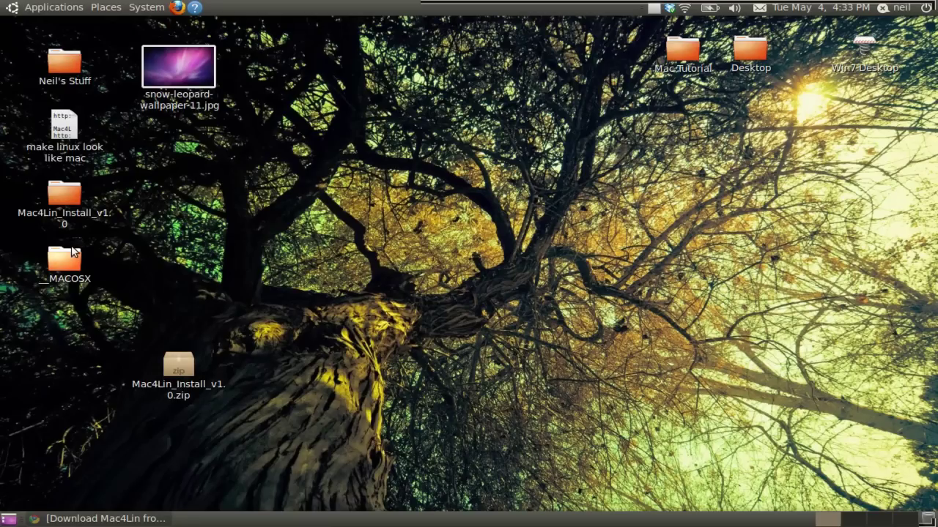
- Move the Mac4Lin_Install_v1.0 folder to the desktop centre and open the Applications menu
left_click_drag(64, 197, 302, 311)
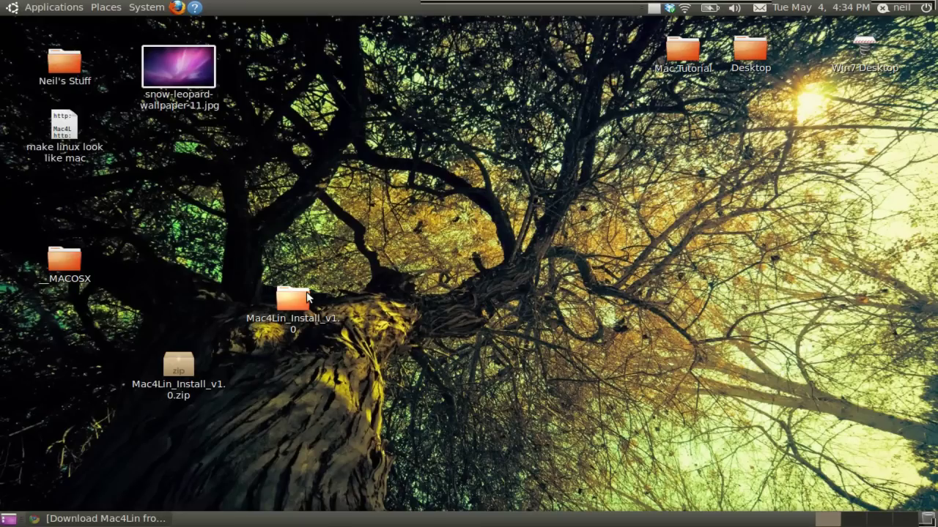
left_click(57, 6)
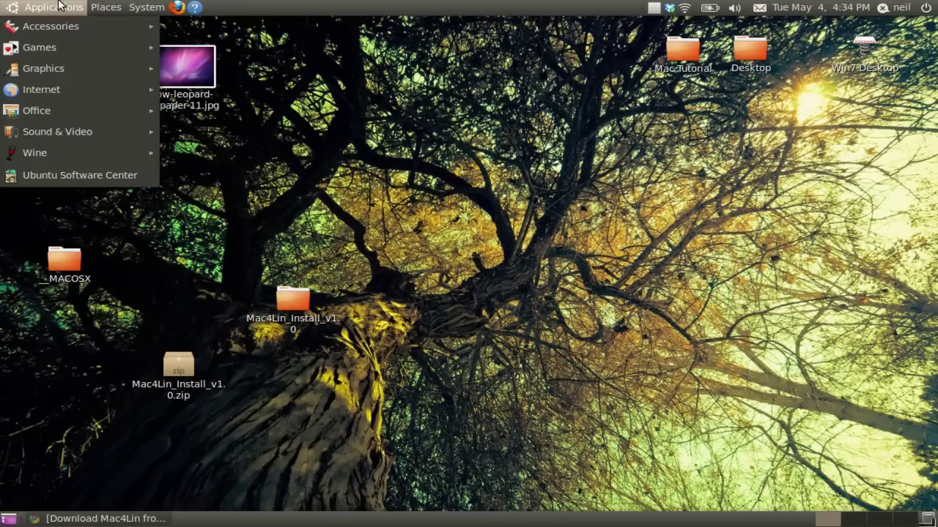
mouse_move(50, 26)
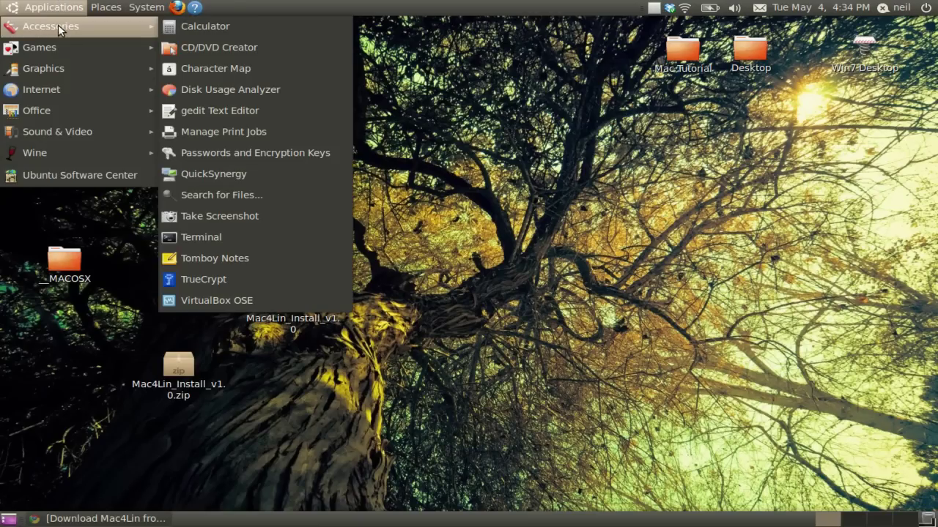
- Launch Terminal and change into the Desktop folder with cd ./Desktop
left_click(243, 243)
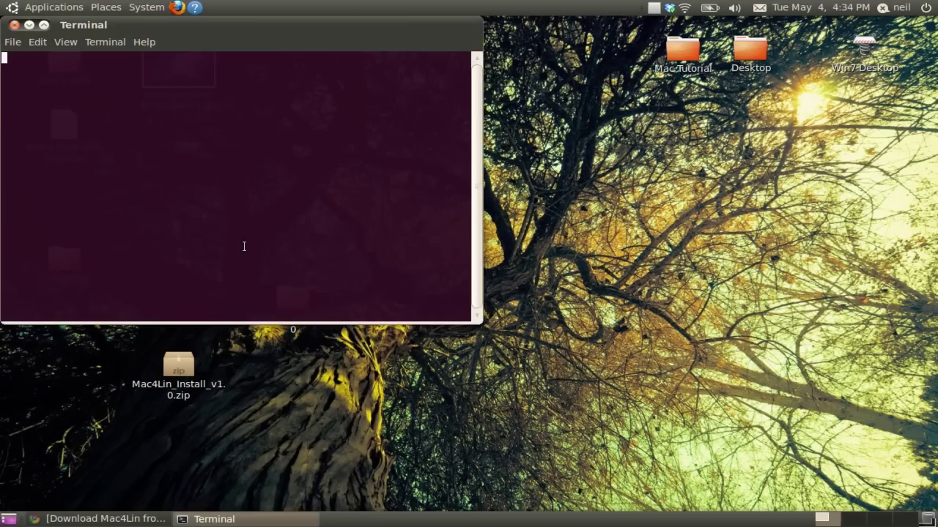
left_click_drag(265, 36, 533, 118)
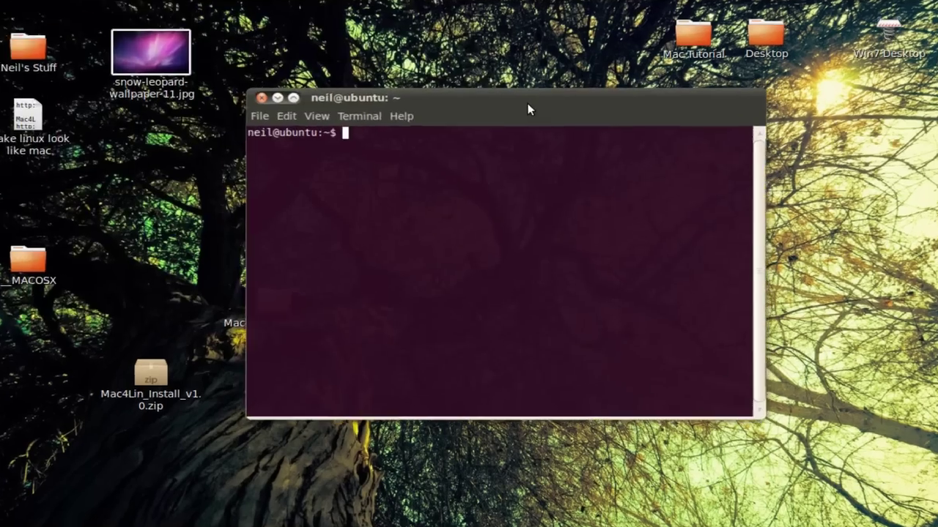
type("cd")
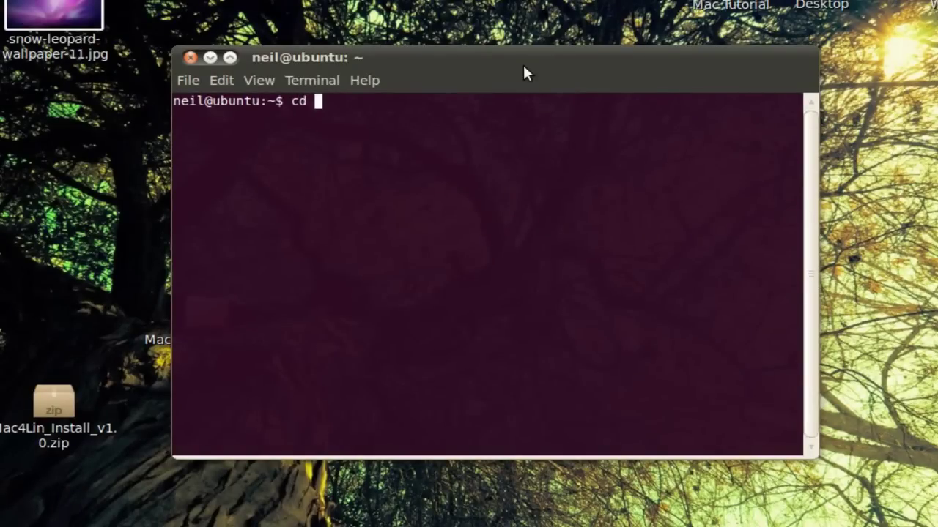
type(" ./")
type("Desktop")
key("Return")
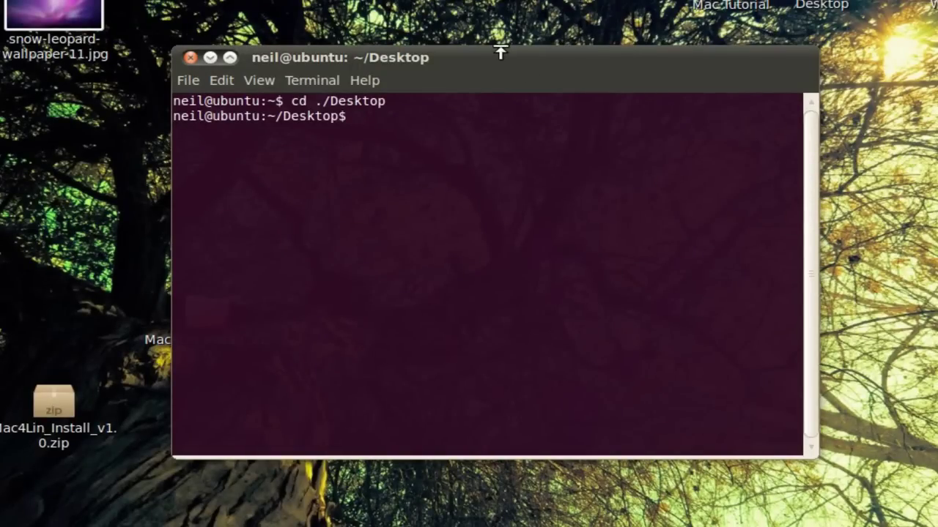
- Change into the Mac4Lin_Install_v1.0 folder with cd ./Mac4Lin_Install_v1.0
left_click_drag(506, 50, 608, 63)
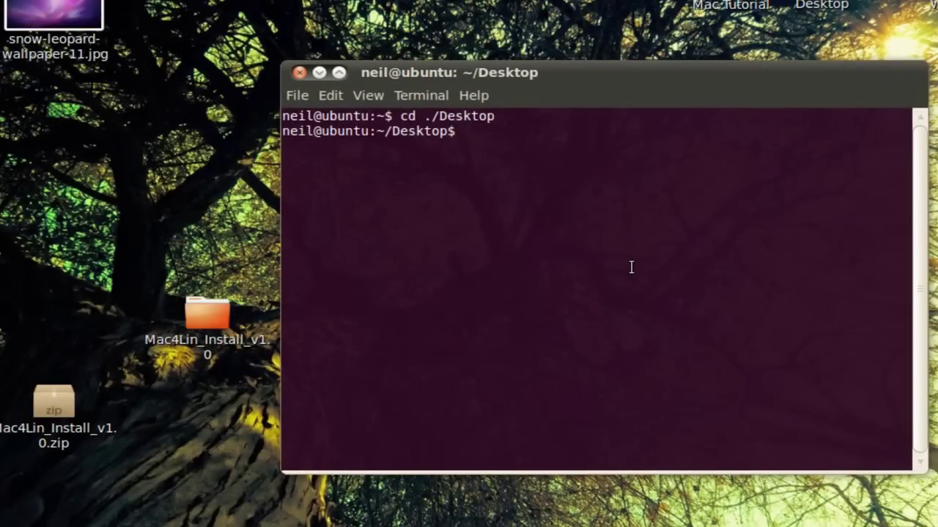
type("cd")
type(".")
key("BackSpace")
type("./")
type("Ma")
type("c4L")
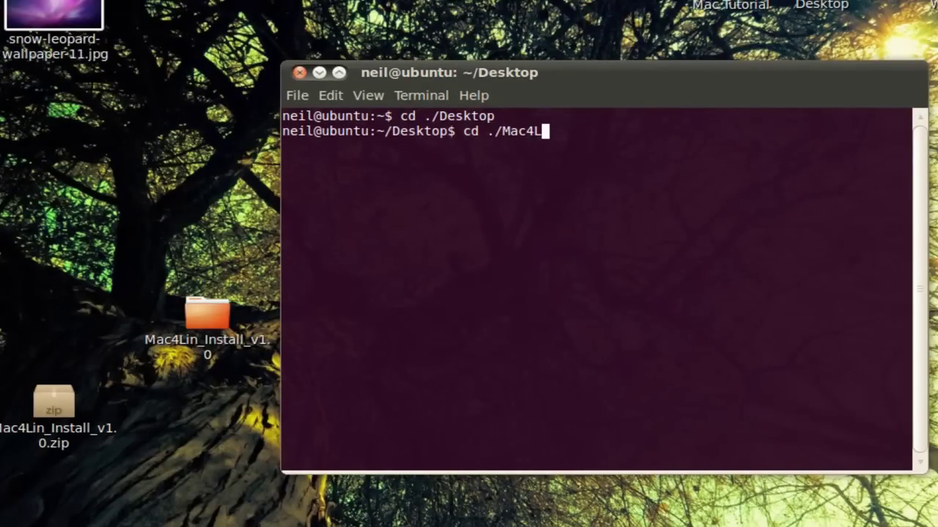
type("in_Ins")
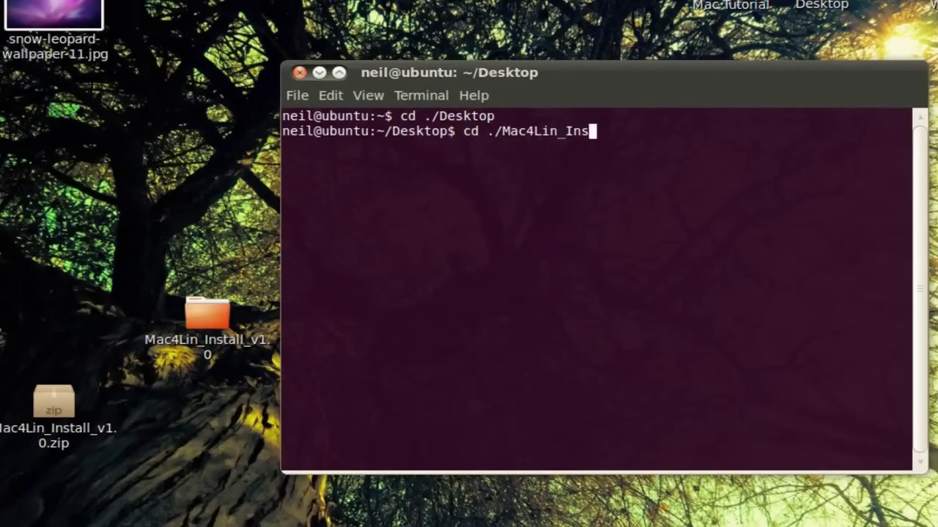
type("ta")
key("BackSpace")
key("BackSpace")
type("ta")
type("ll_v1.")
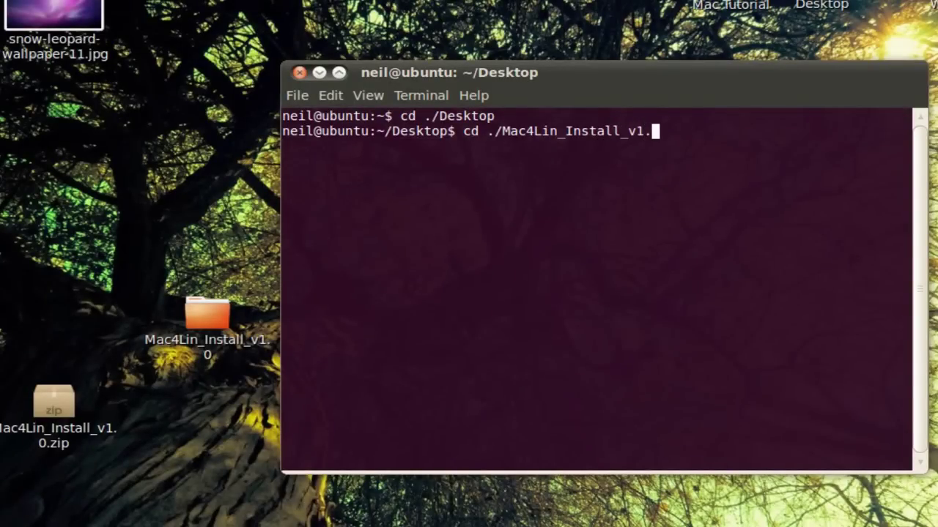
type("0")
key("Return")
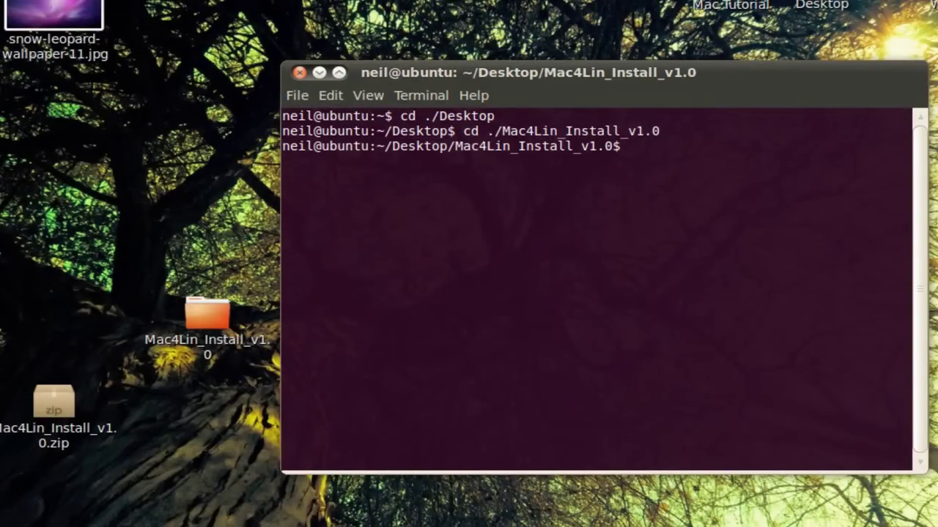
- List the folder with ls and copy the name Mac4Lin_Install_v1.0.sh
type("l")
type("s")
key("Return")
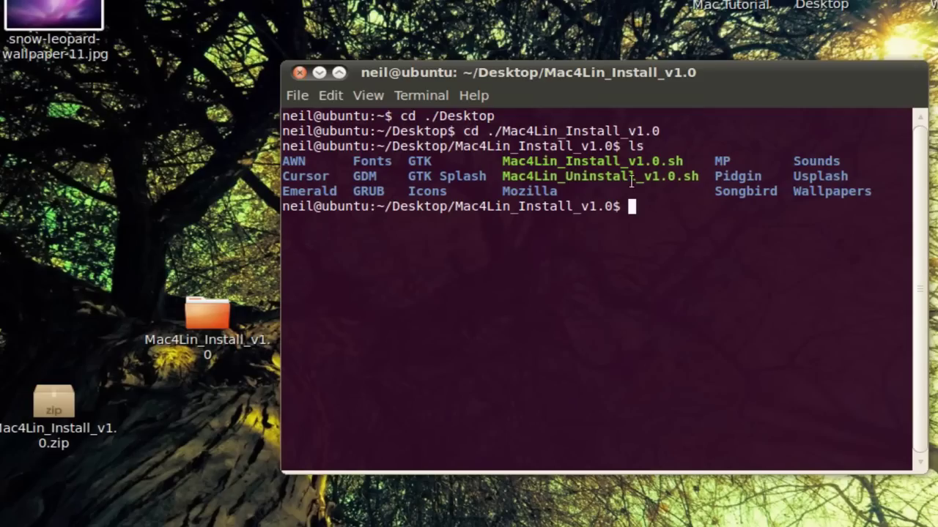
left_click_drag(682, 161, 505, 163)
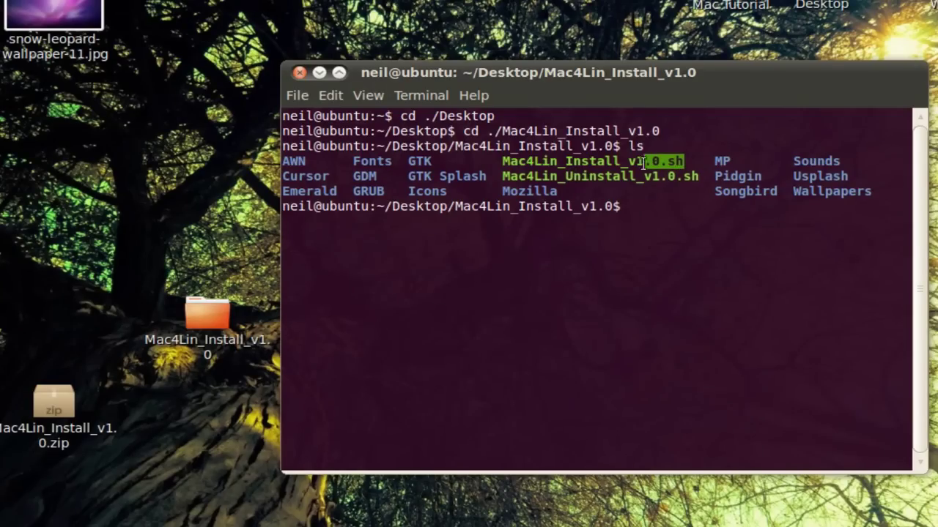
right_click(508, 165)
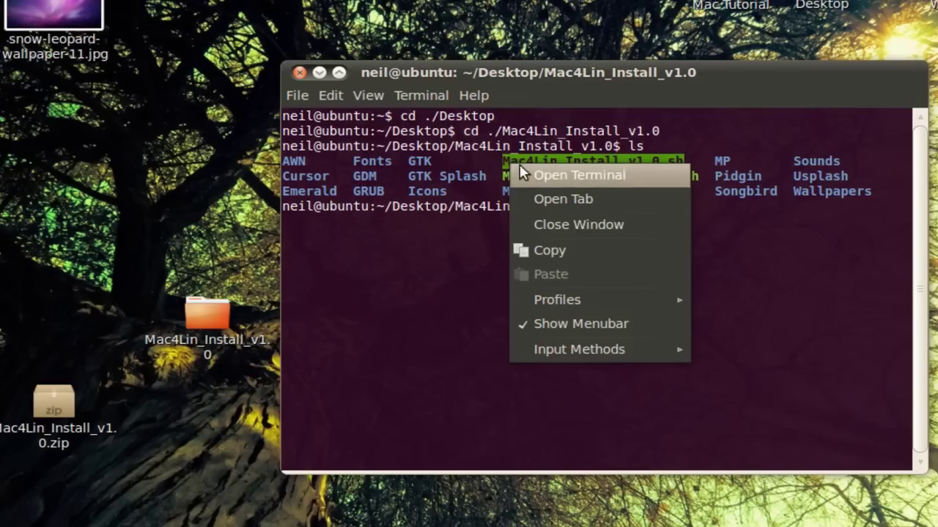
left_click(561, 249)
- Compose ./Mac4Lin_Install_v1.0.sh at the prompt by pasting the copied name after ./
left_click(681, 211)
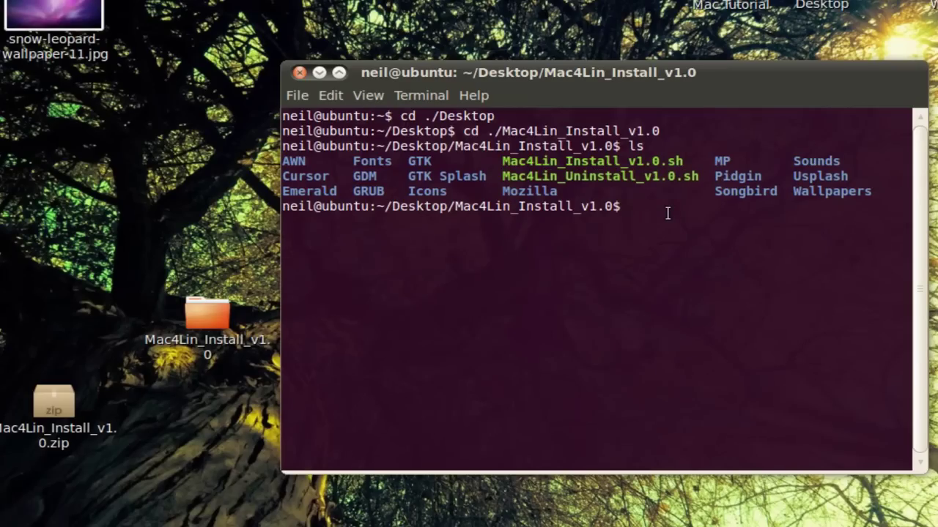
type("./")
right_click(731, 230)
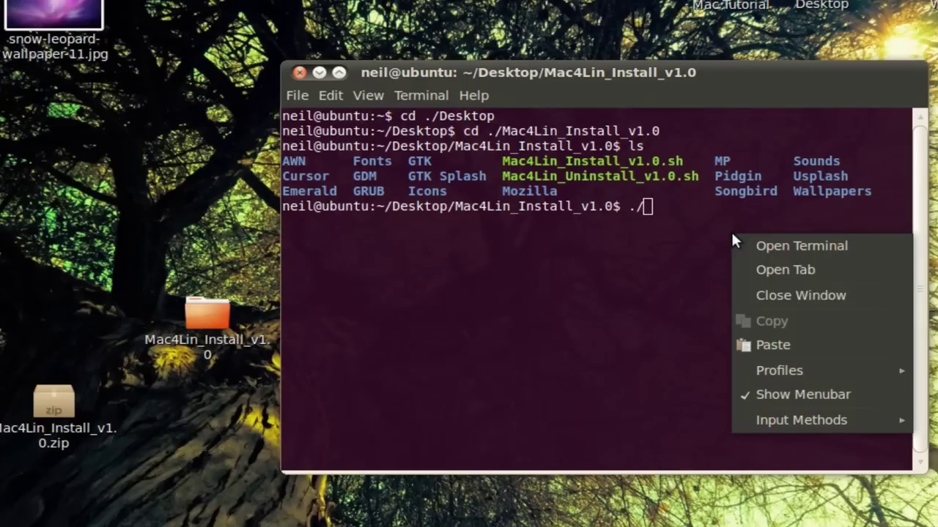
left_click(773, 343)
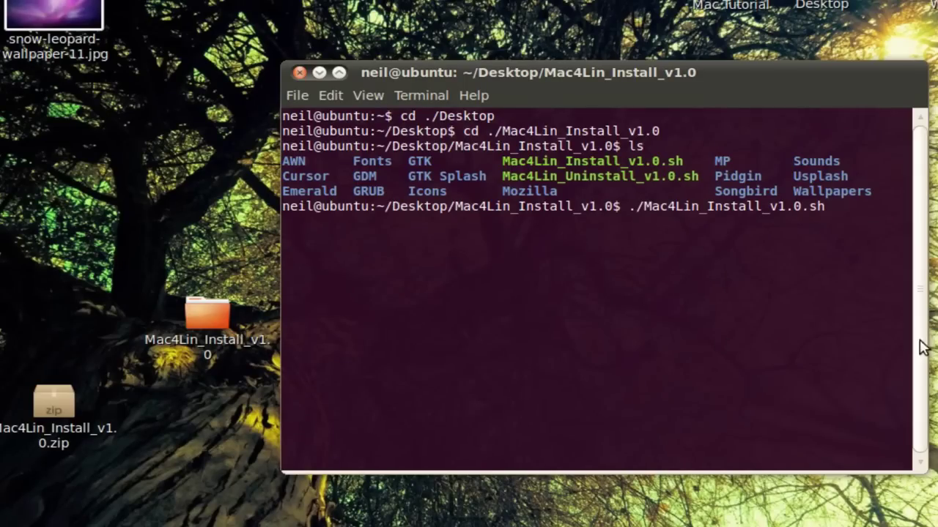
- Run the installer, answering y to the compositor and root-access prompts and entering the sudo password
key("Return")
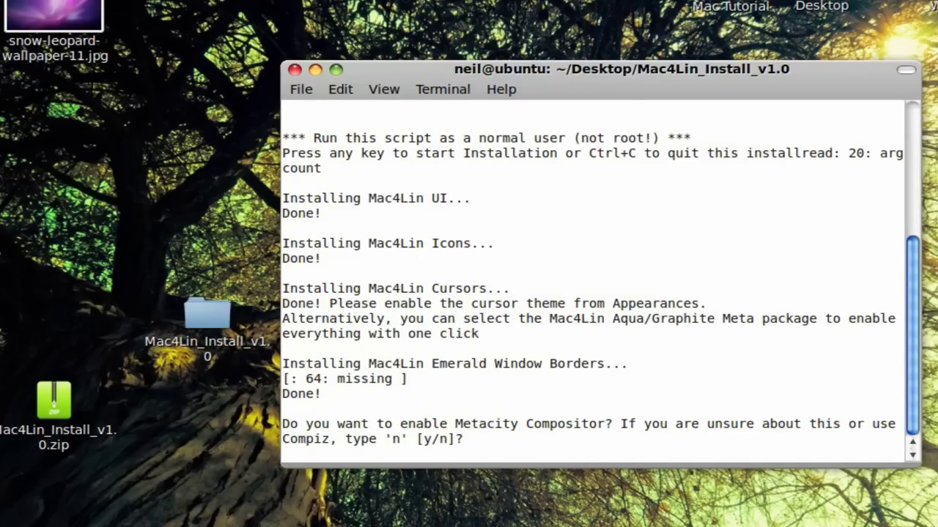
type("y")
key("Return")
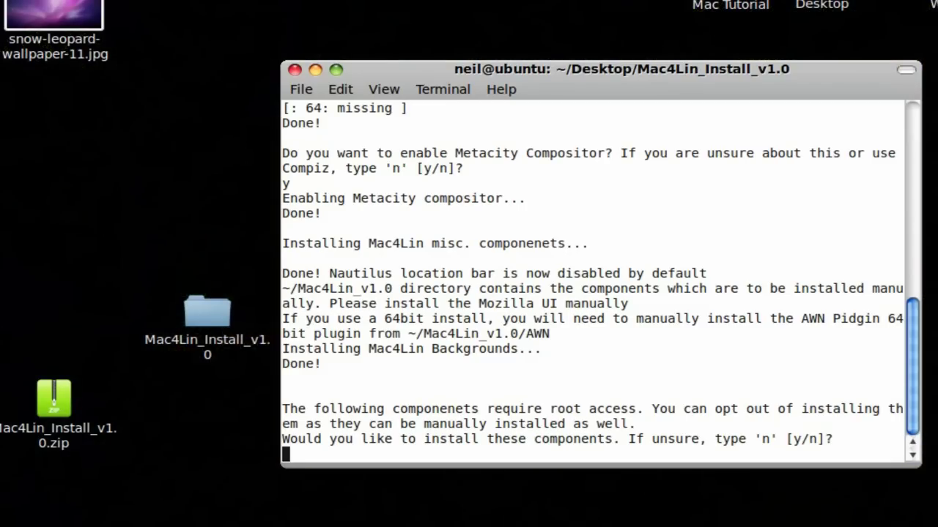
type("y")
key("Return")
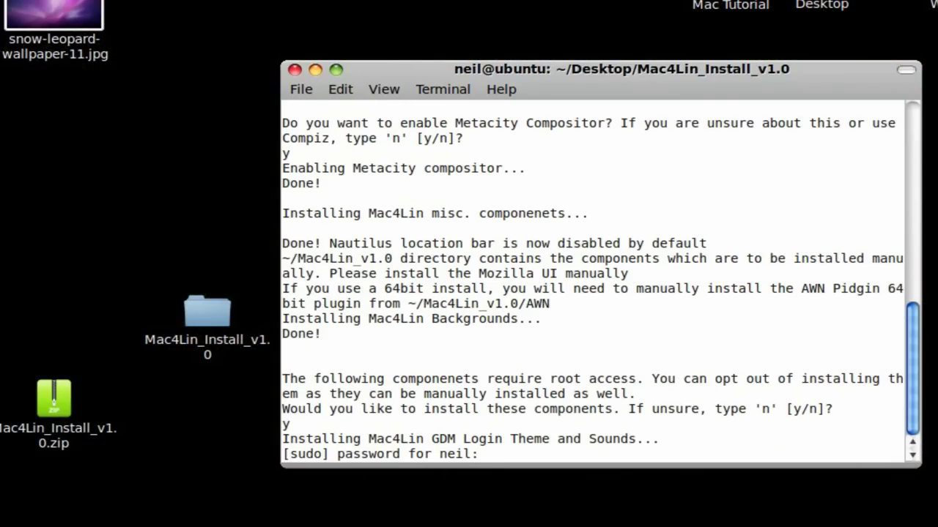
key("Return")
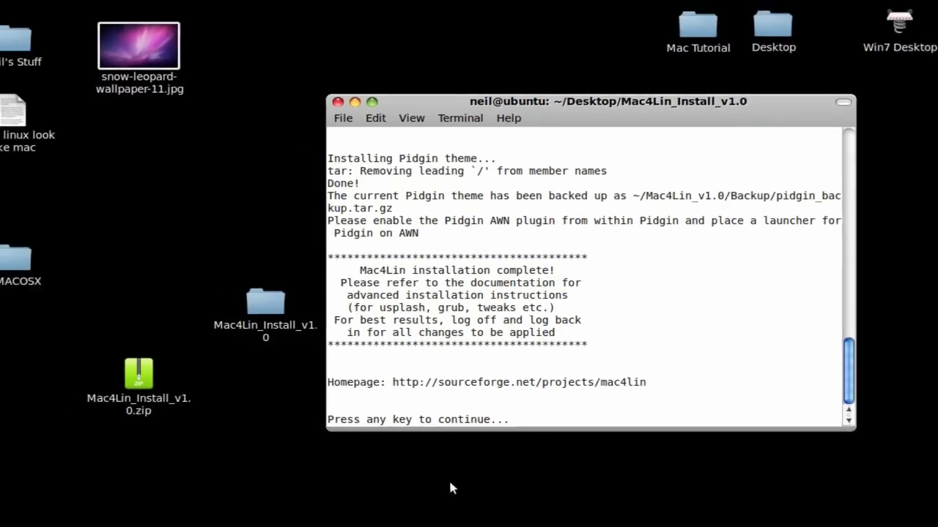
key("Return")
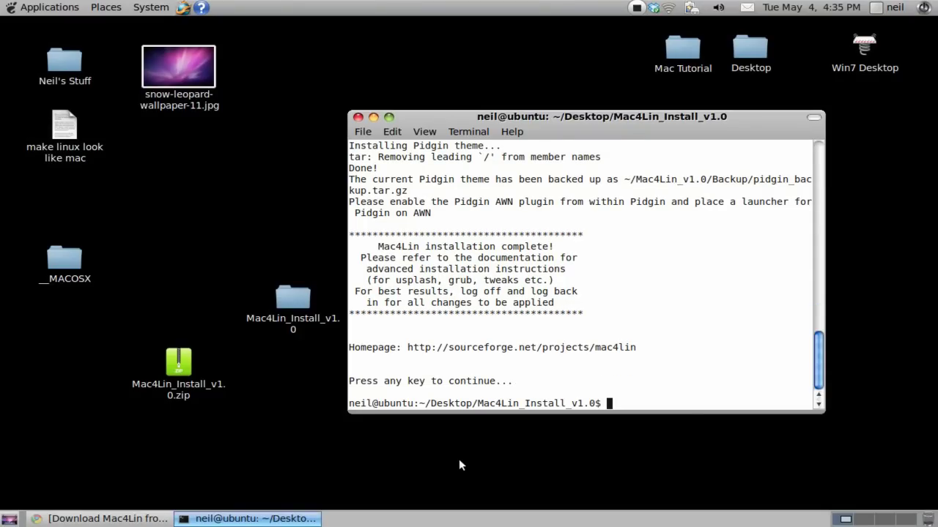
- Close the installer terminal and preview snow-leopard-wallpaper-11.jpg in Eye of GNOME, then close it
left_click(358, 118)
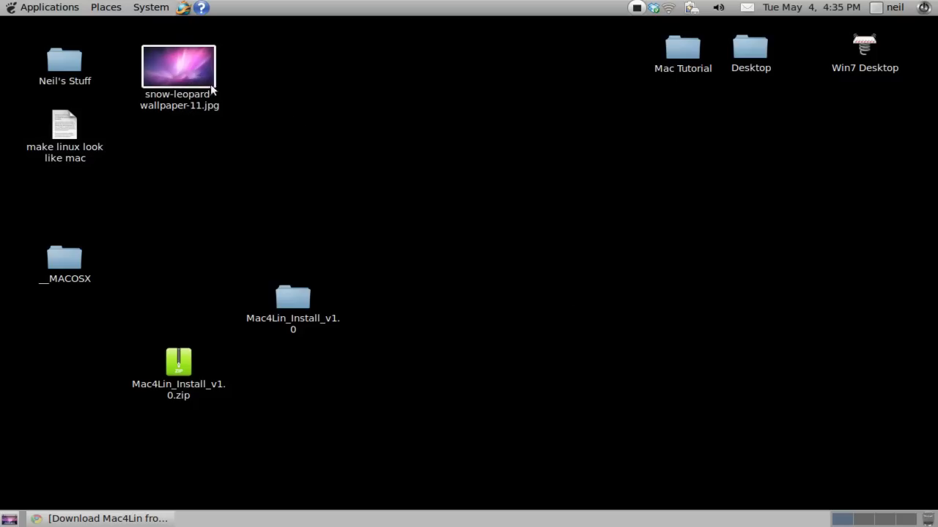
double_click(189, 66)
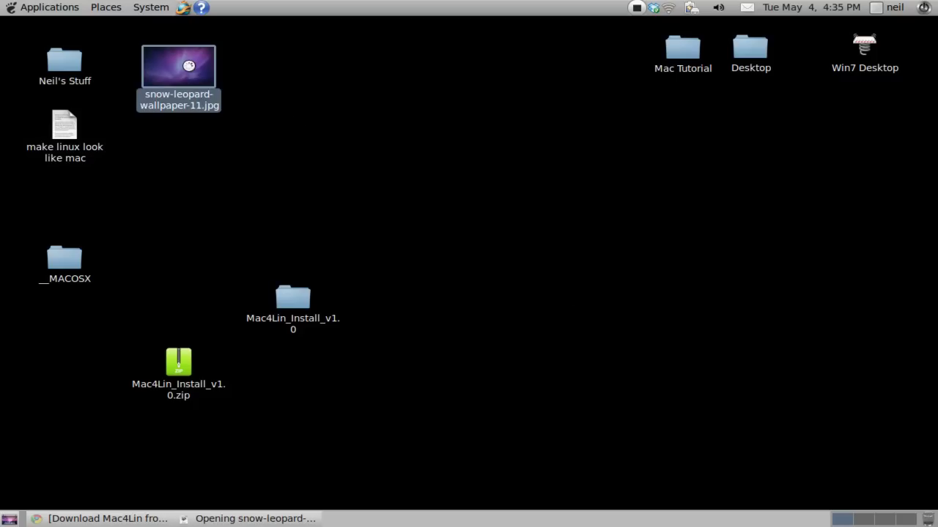
left_click_drag(389, 46, 397, 30)
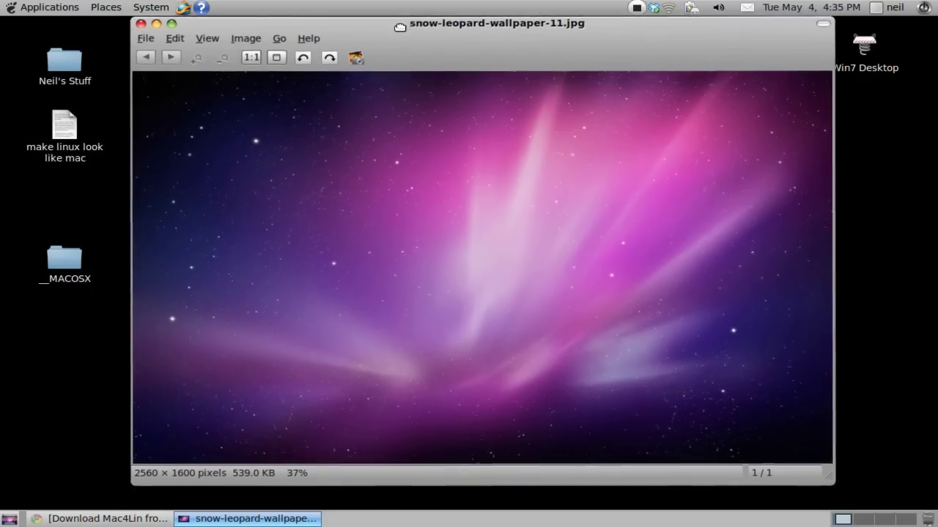
left_click(138, 31)
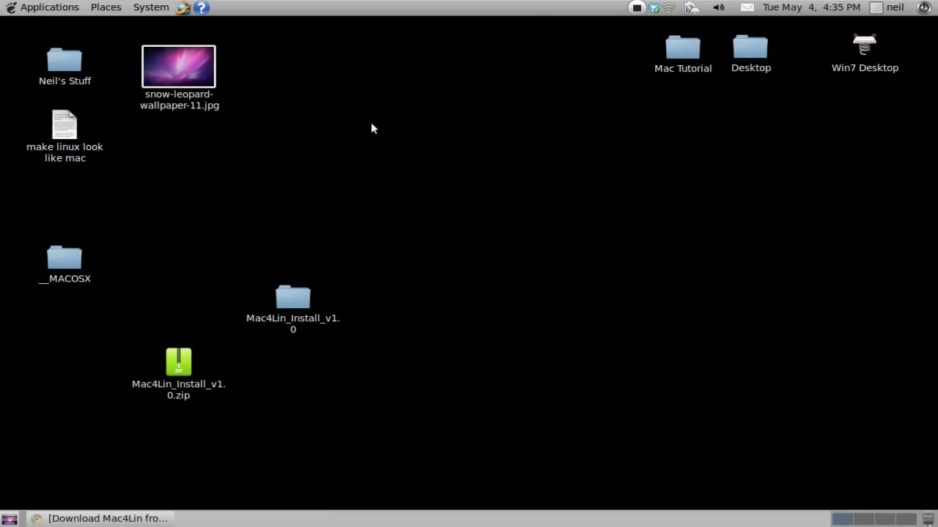
- Add snow-leopard-wallpaper-11.jpg from Desktop as the background in Appearance Preferences
left_click(173, 63)
right_click(341, 98)
left_click(461, 209)
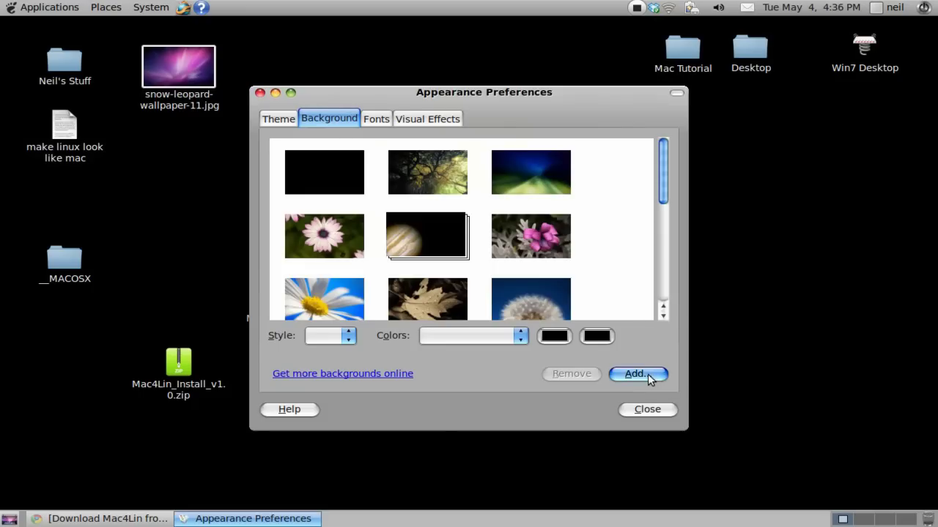
left_click(647, 374)
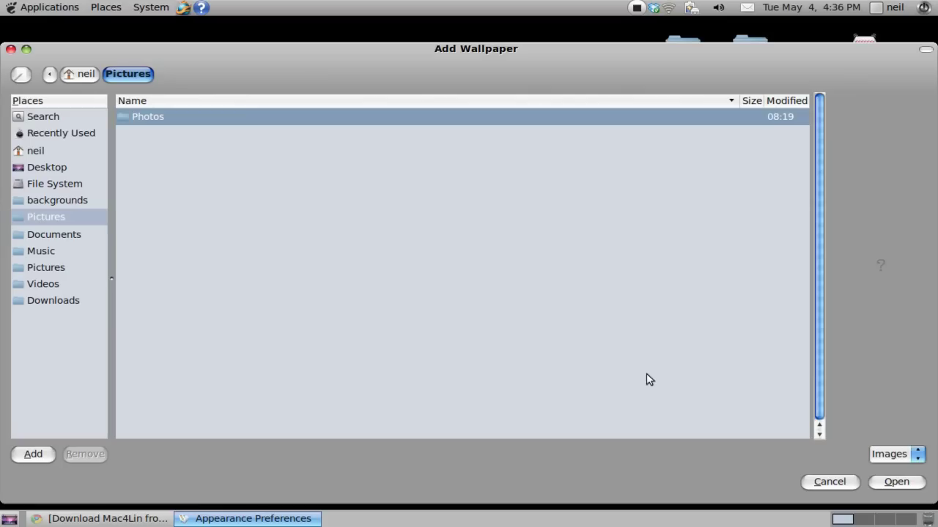
left_click(47, 168)
double_click(199, 198)
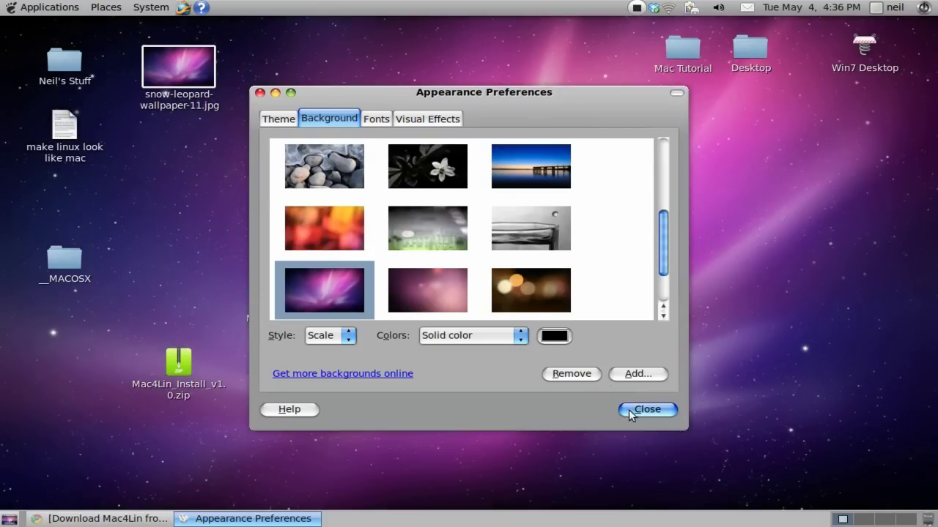
left_click(630, 408)
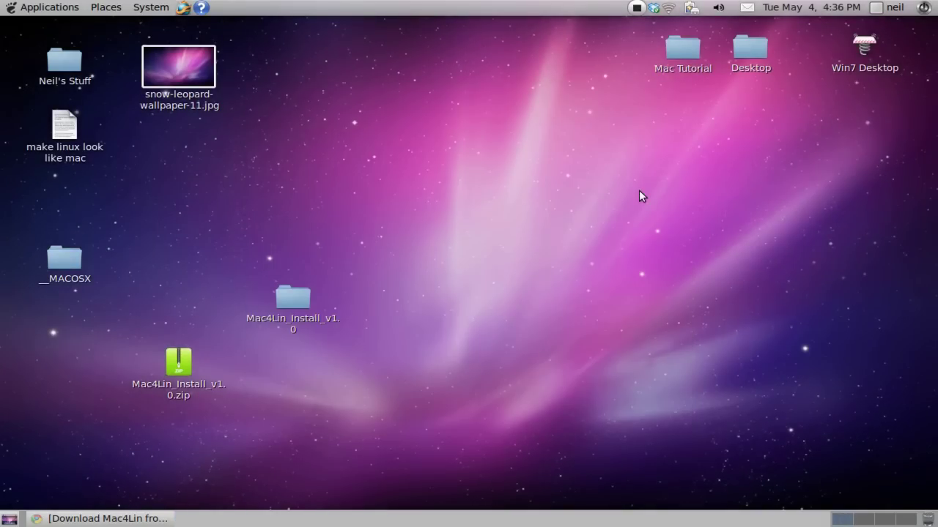
- Launch Ubuntu Software Center from the Applications menu
left_click(636, 8)
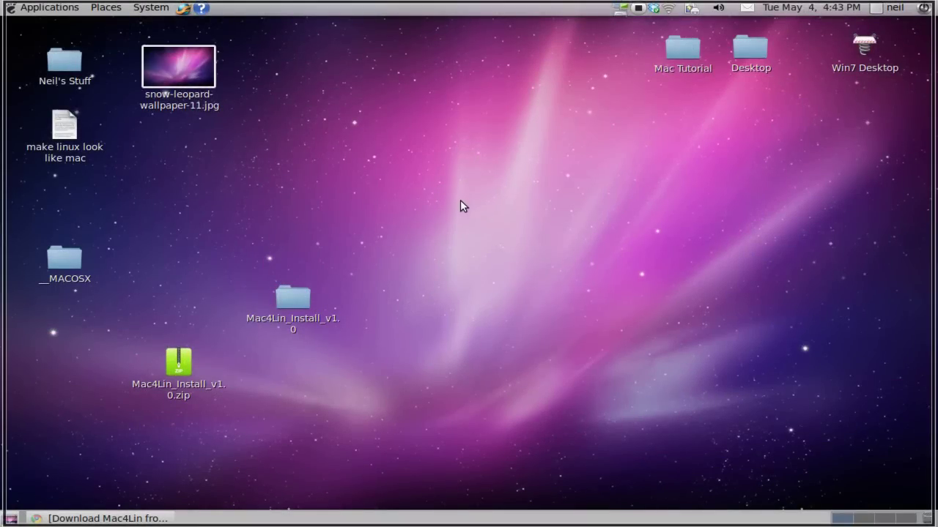
left_click(40, 9)
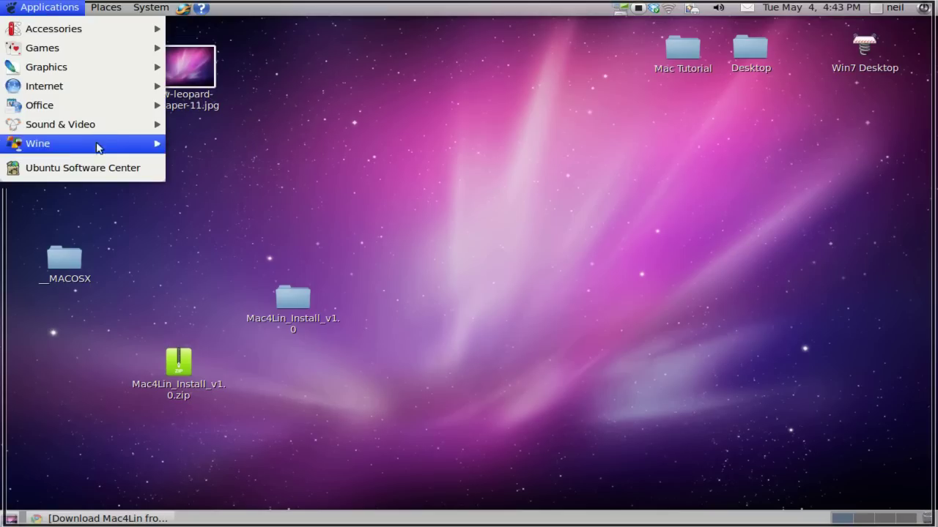
left_click(101, 168)
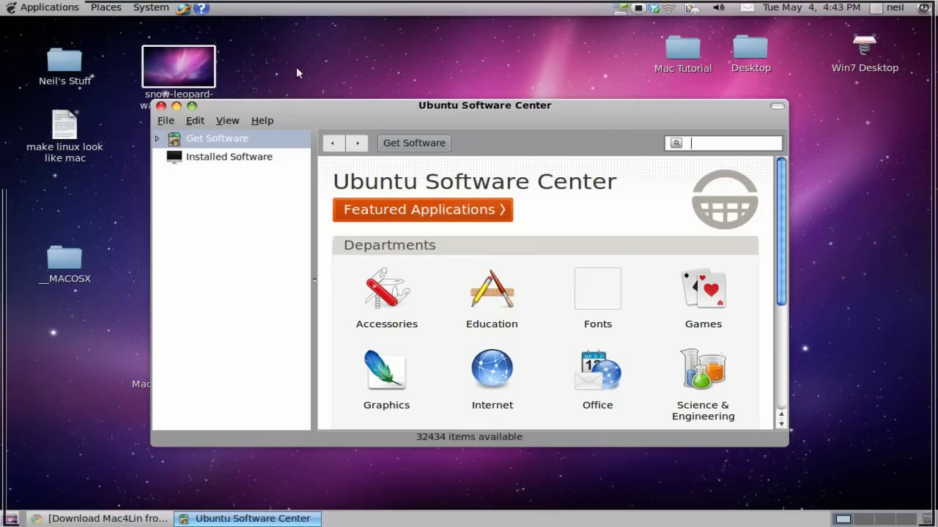
- Search for 'docky', install Docky, and authenticate with the account password
left_click(64, 9)
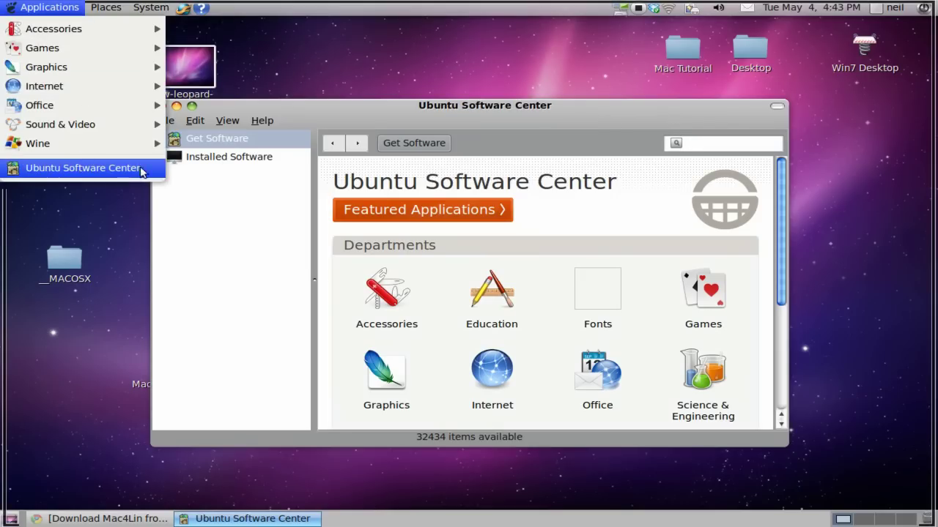
left_click(692, 143)
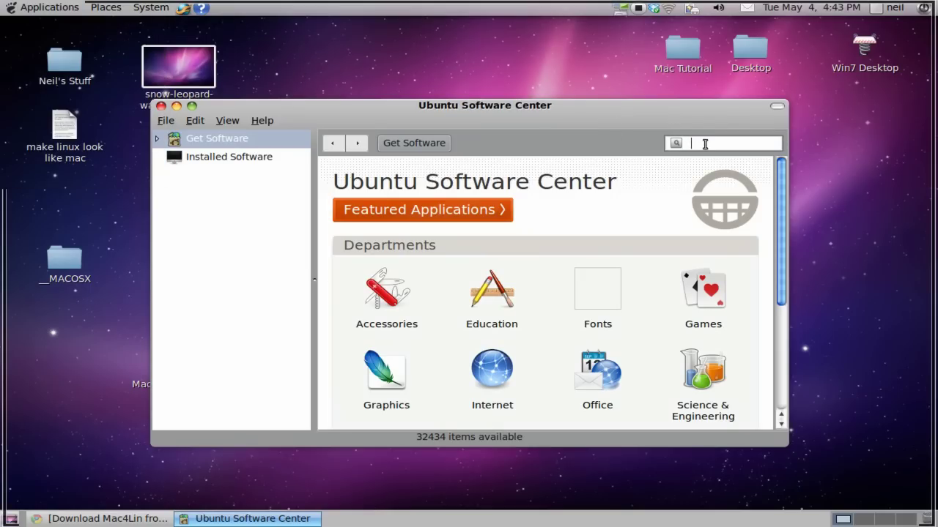
type("docky")
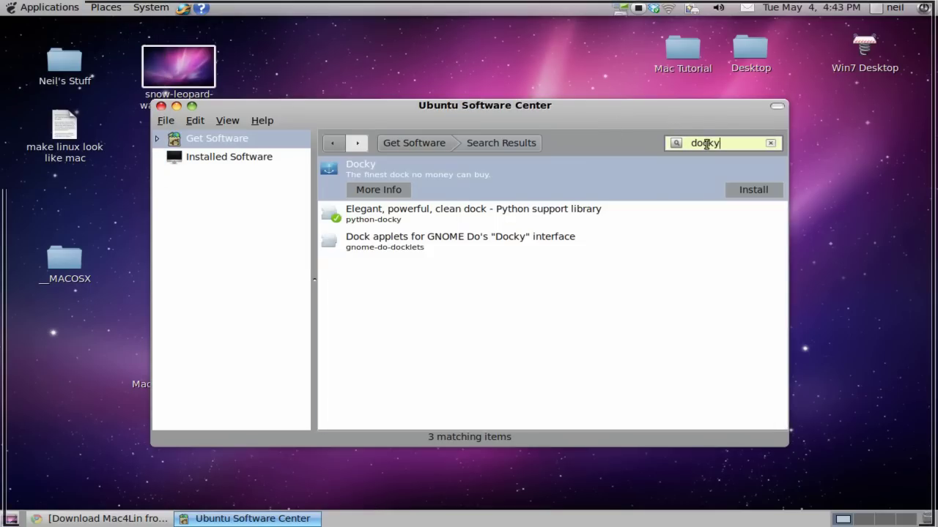
left_click(752, 192)
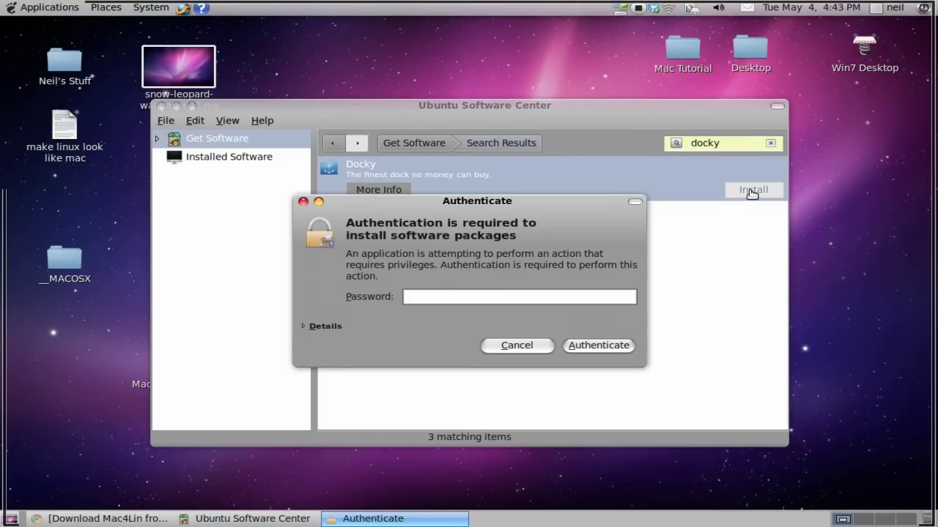
type("xxxxxxxxxx")
key("Return")
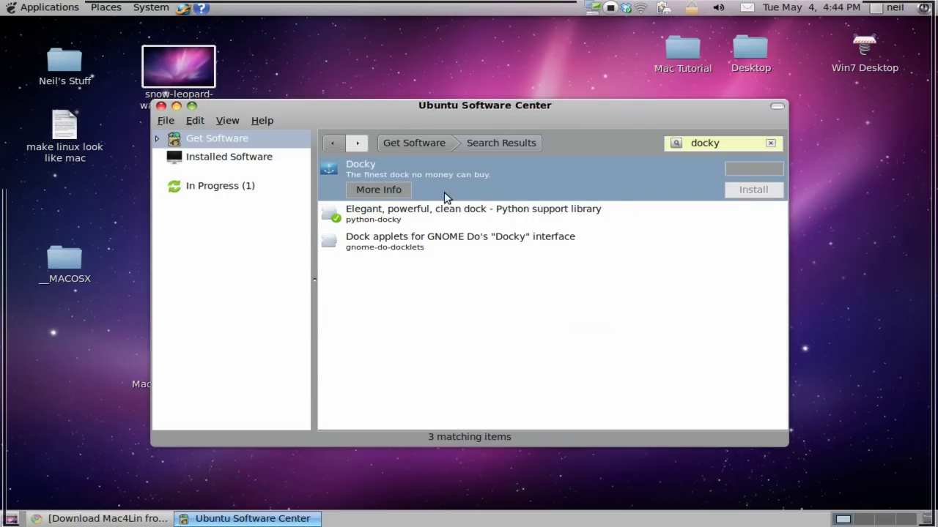
- Watch the In Progress view until the Docky install completes
left_click(233, 188)
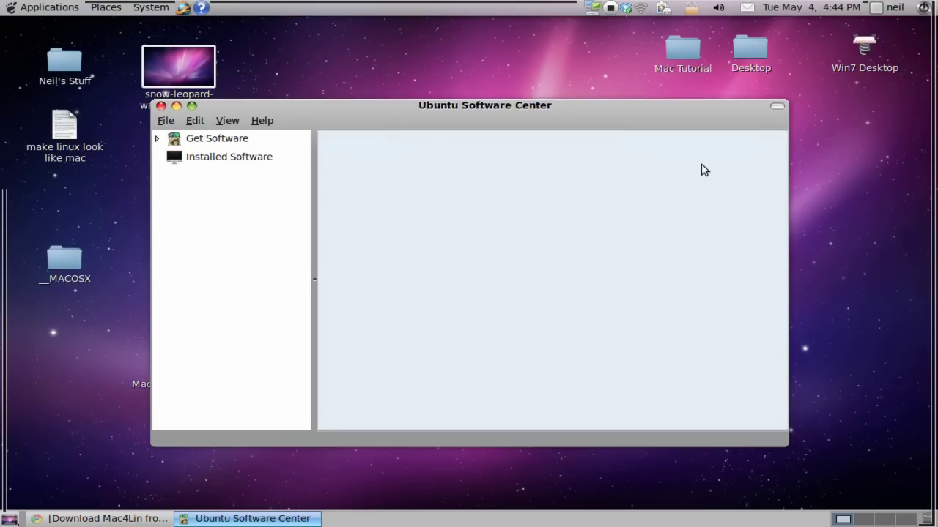
- Close Software Center, launch Docky from Accessories, and close the Chrome Mac4Lin download window
left_click(161, 106)
left_click(23, 7)
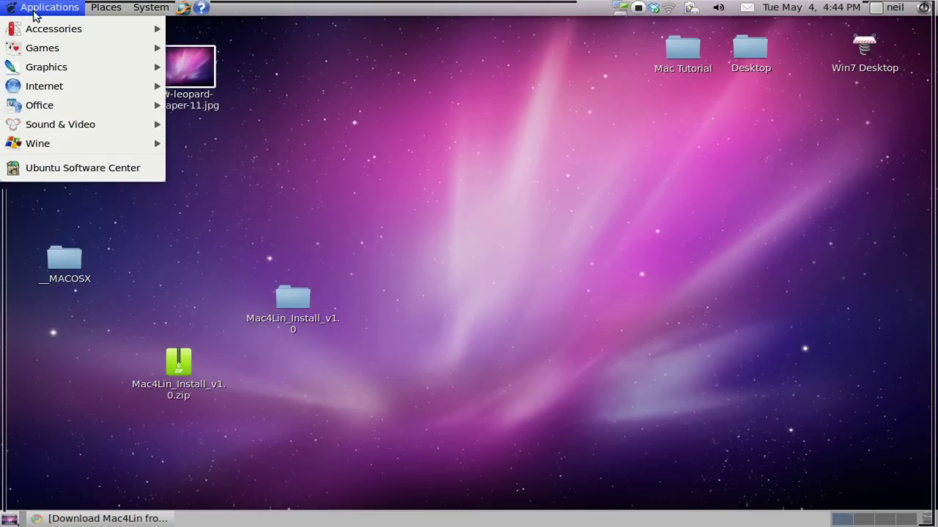
mouse_move(53, 28)
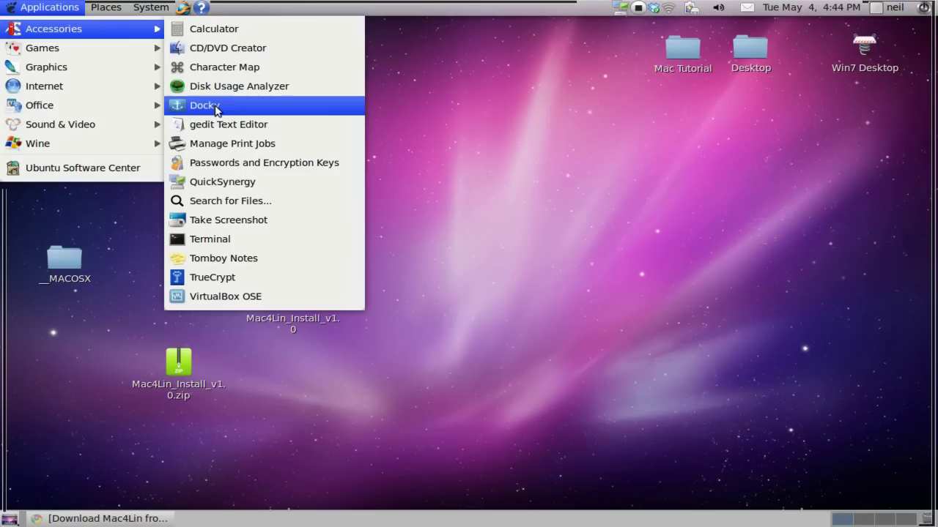
left_click(235, 106)
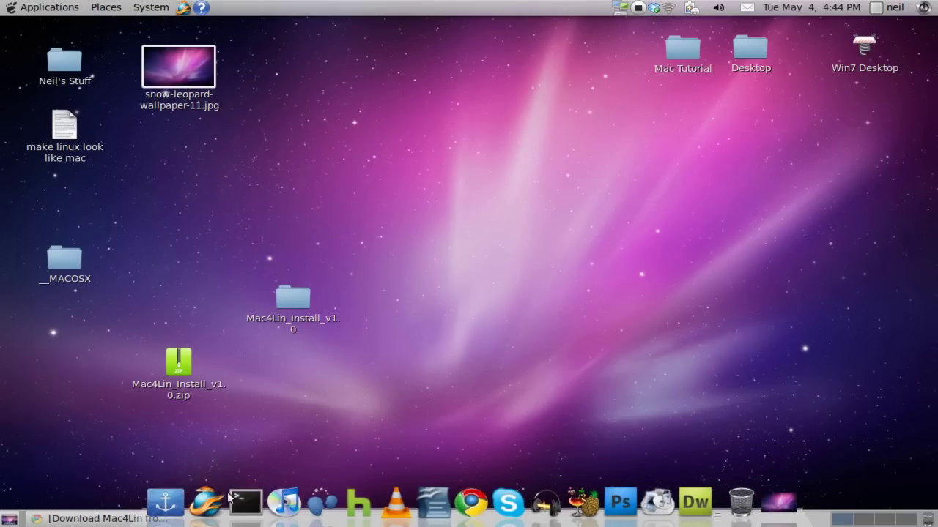
left_click(52, 517)
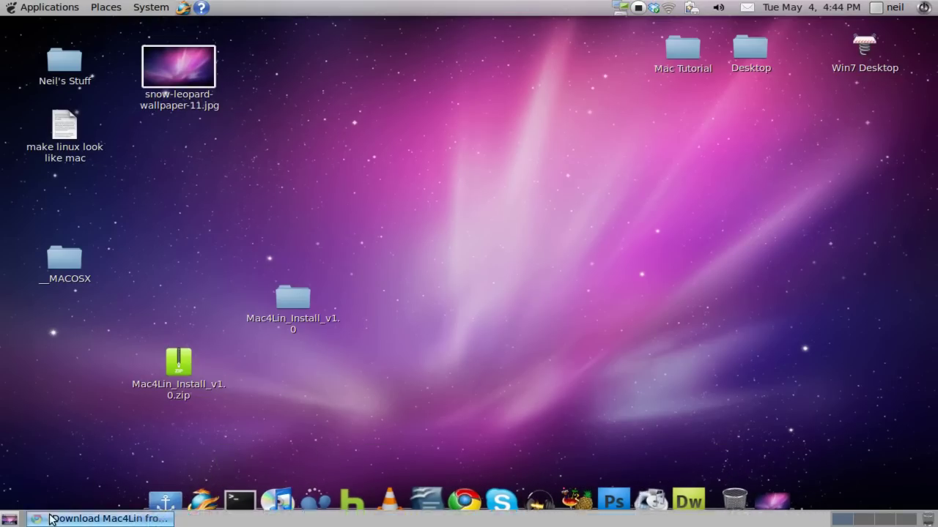
left_click(927, 23)
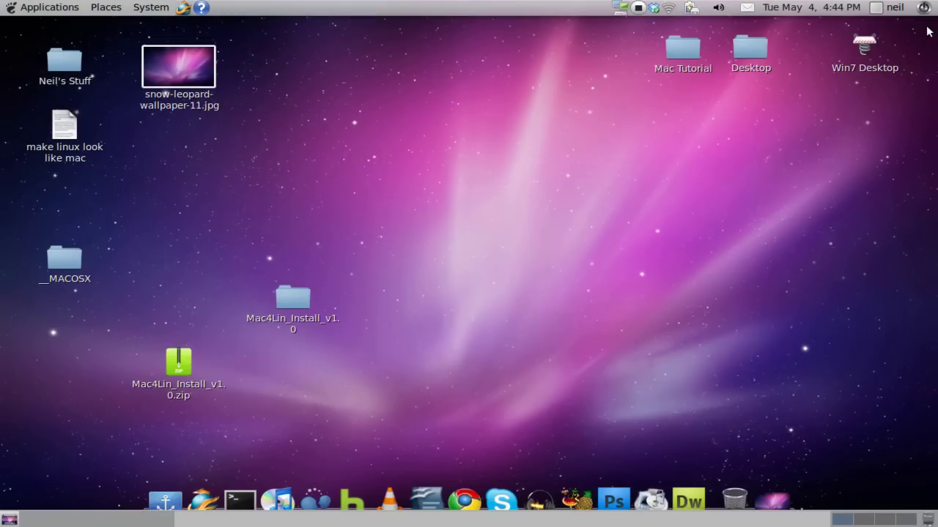
- Delete the bottom GNOME panel and confirm the deletion
right_click(84, 522)
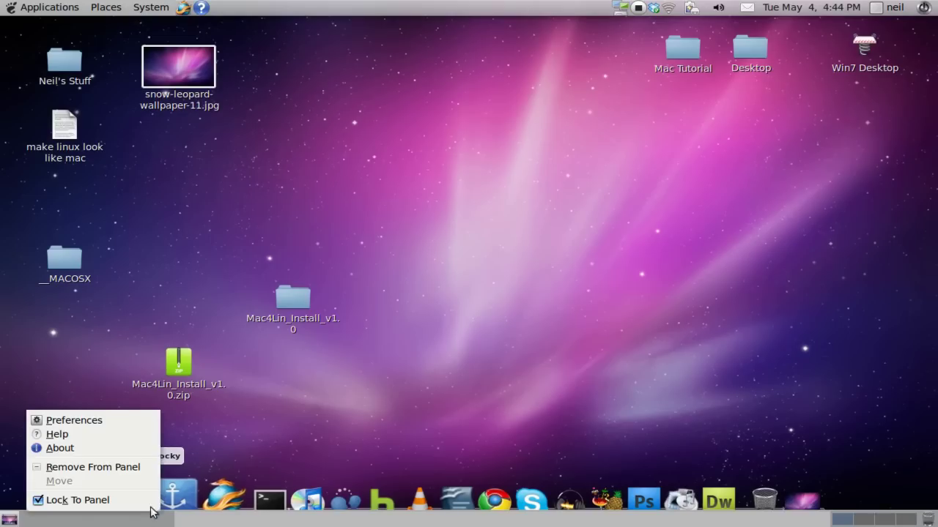
left_click(751, 524)
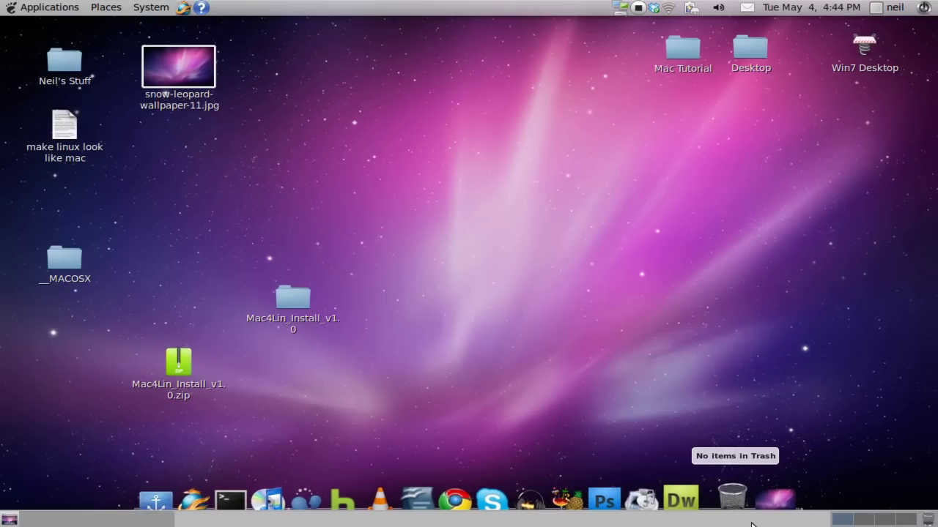
right_click(750, 524)
left_click(813, 464)
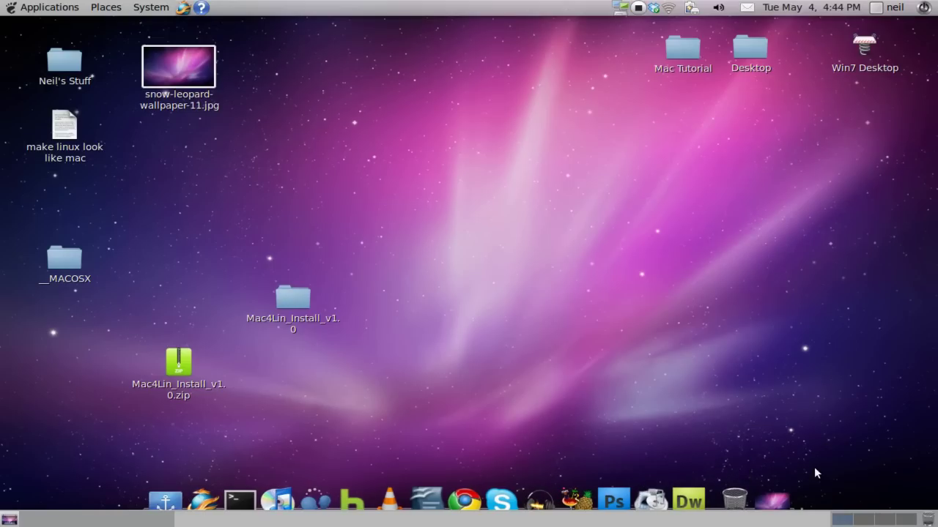
left_click(547, 308)
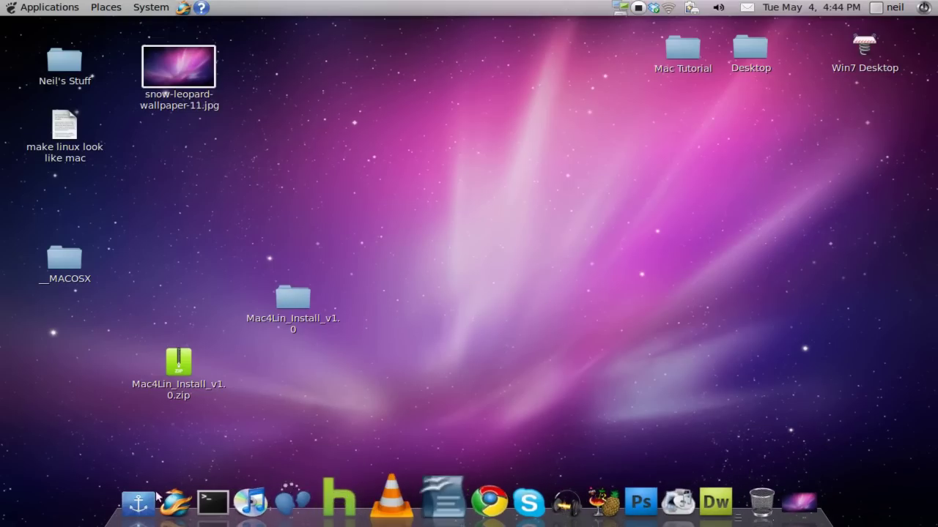
- Switch Docky's theme from Classic to Glass in Docky Configuration and close it
left_click(162, 496)
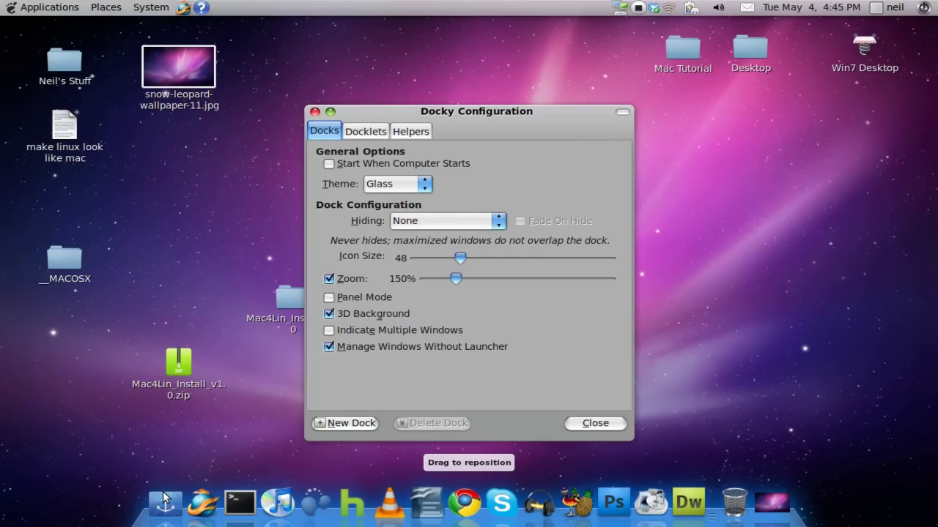
left_click(584, 424)
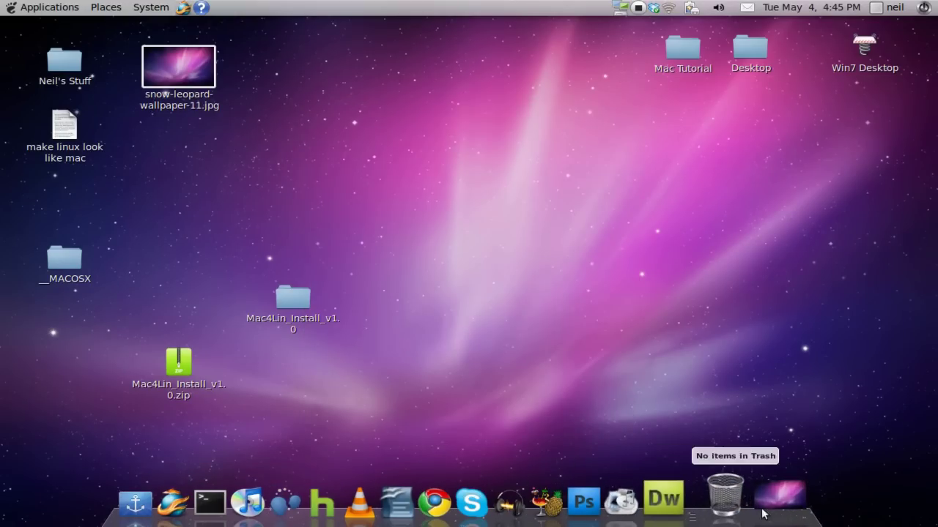
left_click(161, 504)
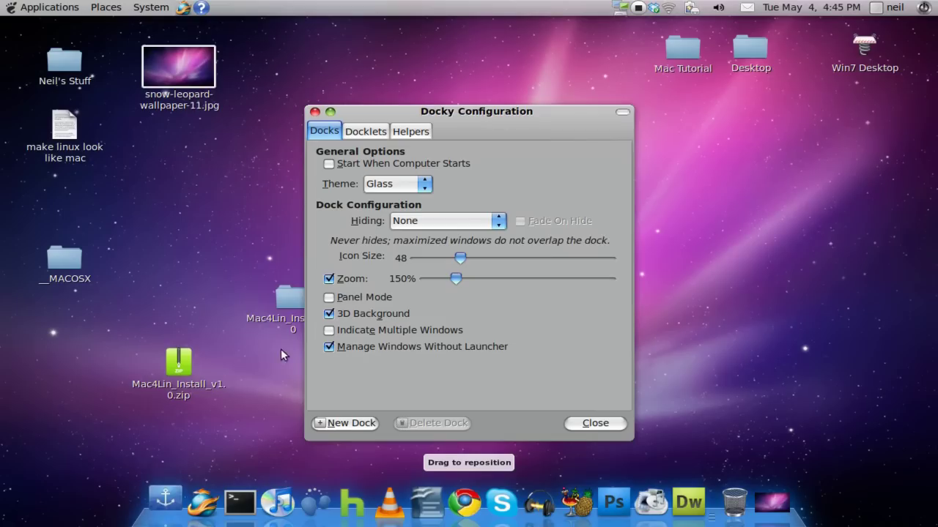
left_click(428, 187)
left_click(413, 154)
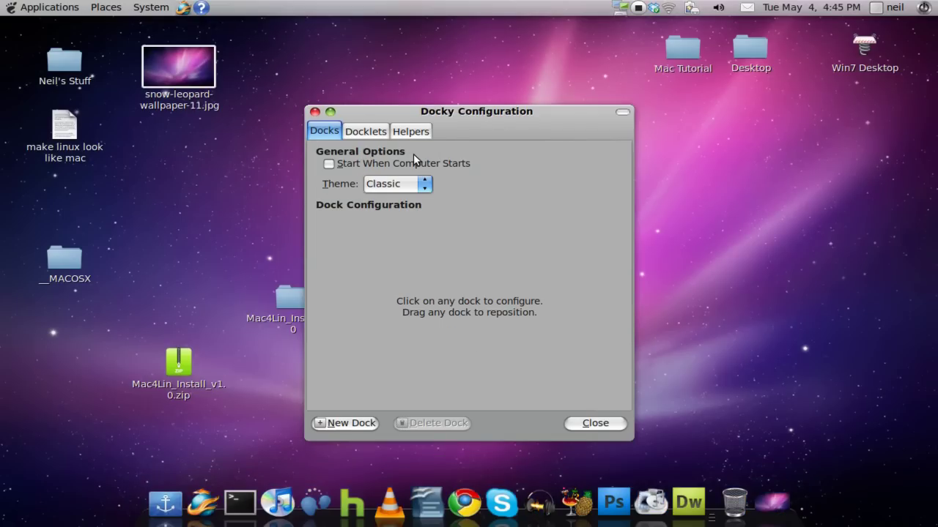
left_click(428, 185)
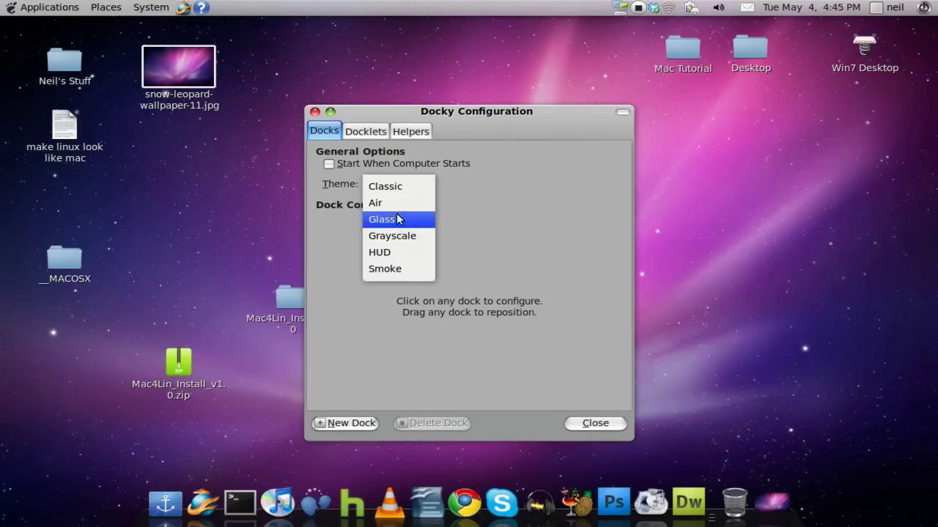
left_click(424, 219)
left_click(596, 423)
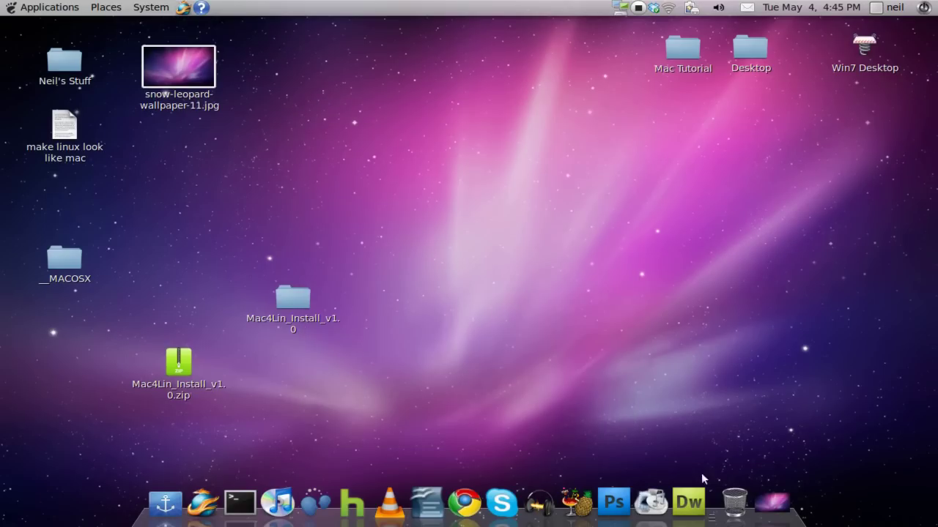